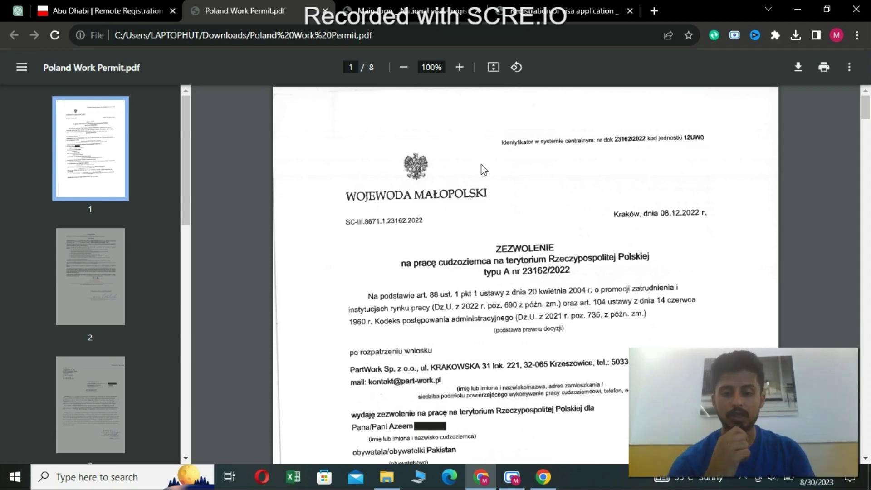
Read the first page of the Poland work permit, covering the employer, job position, hours, pay and validity period.
scroll(484, 170, down, 3)
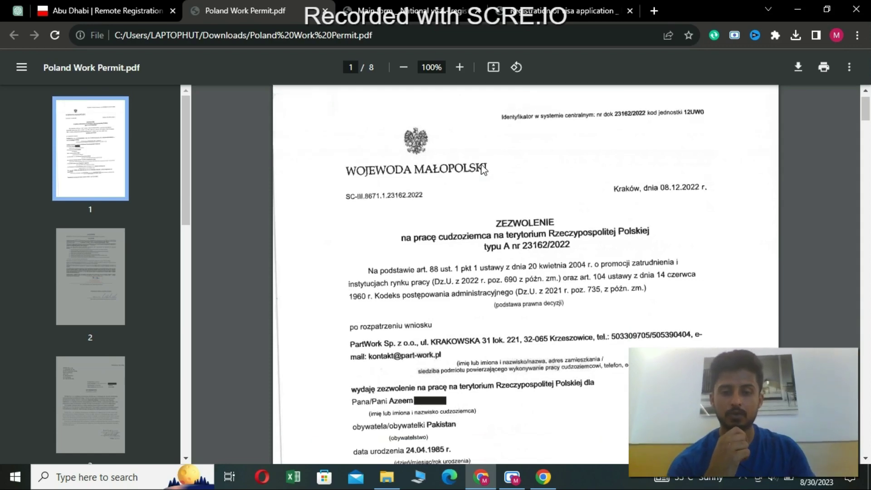
scroll(484, 170, down, 1)
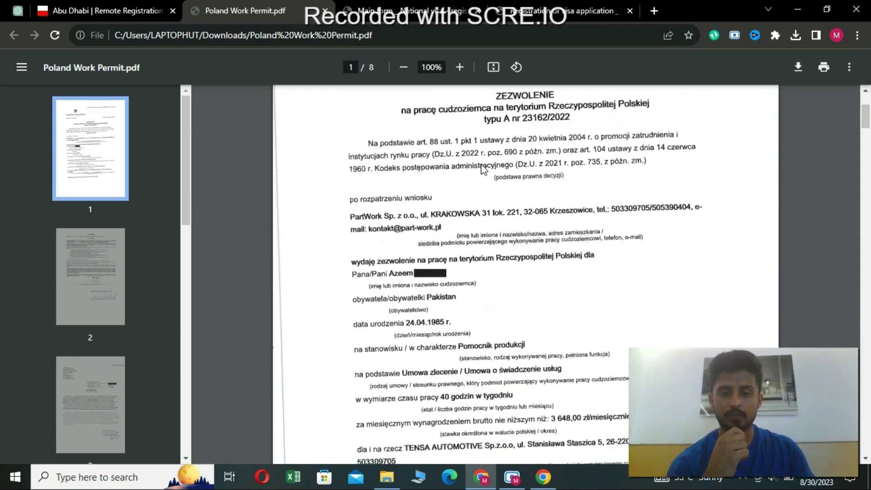
scroll(484, 170, down, 1)
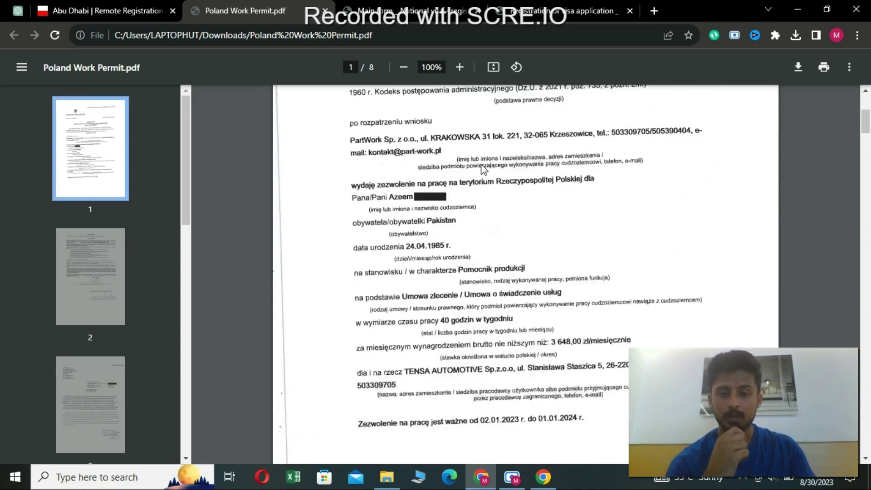
scroll(484, 170, up, 3)
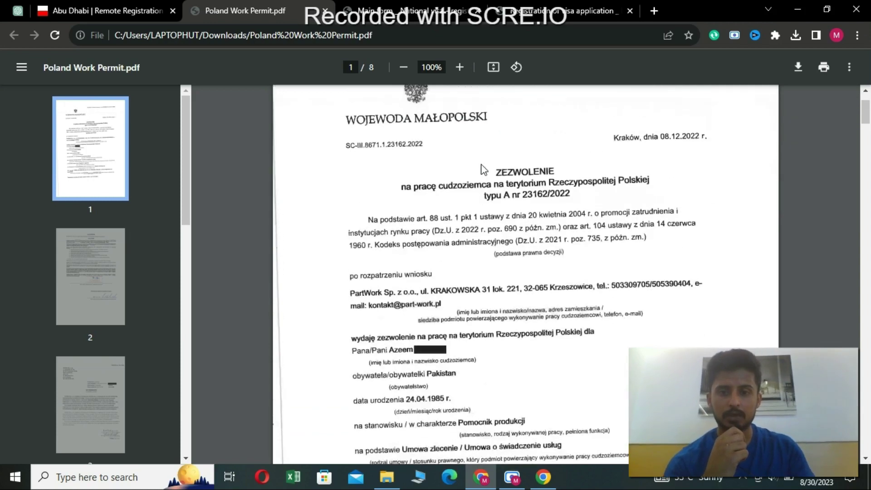
scroll(484, 170, up, 2)
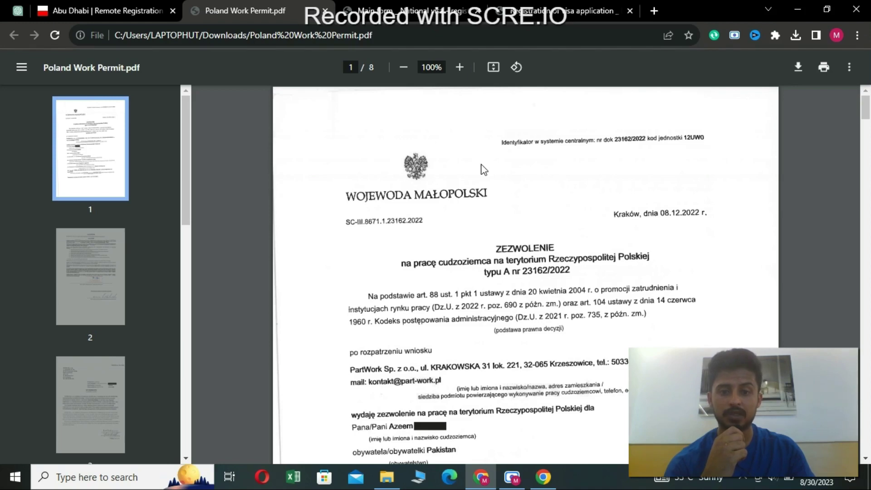
scroll(483, 170, down, 3)
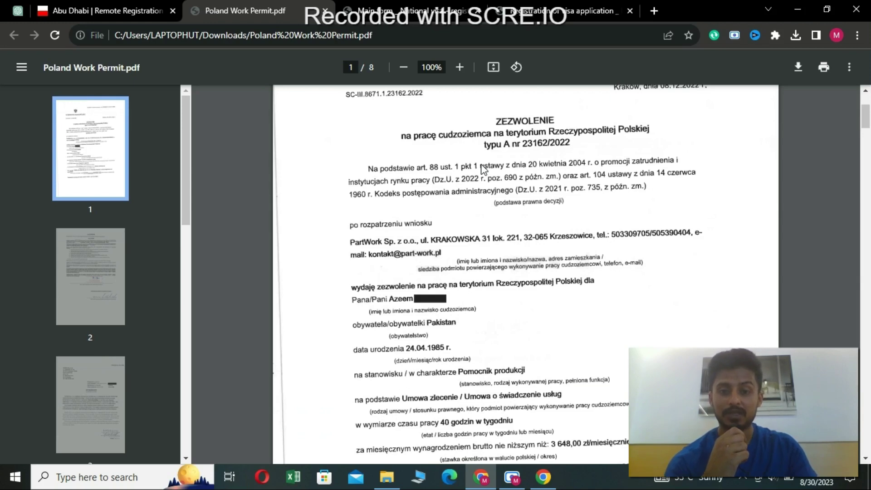
scroll(483, 169, down, 2)
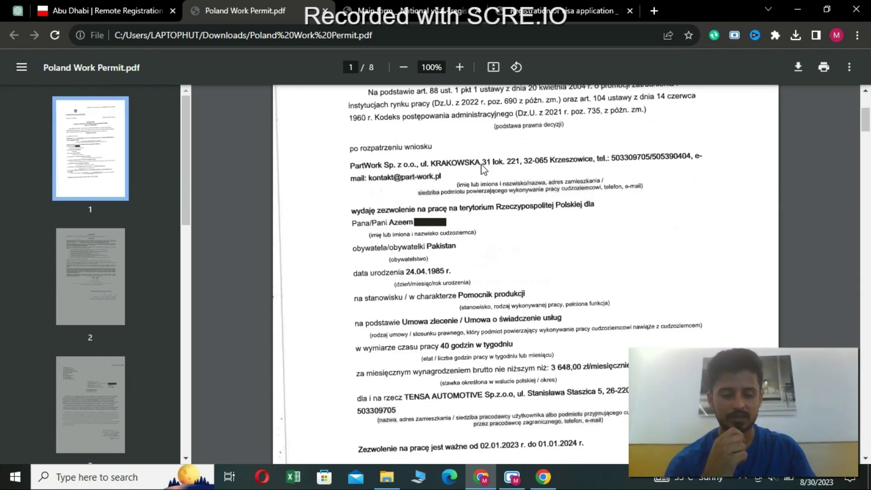
scroll(484, 169, down, 4)
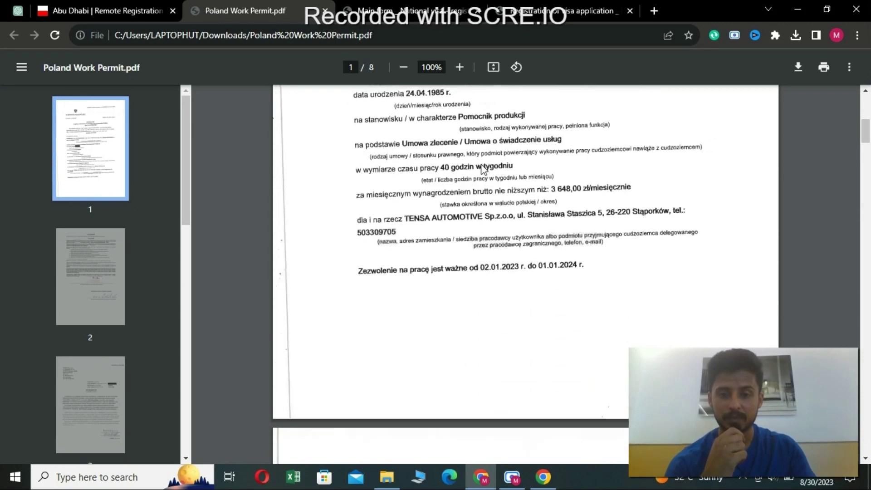
scroll(482, 168, down, 5)
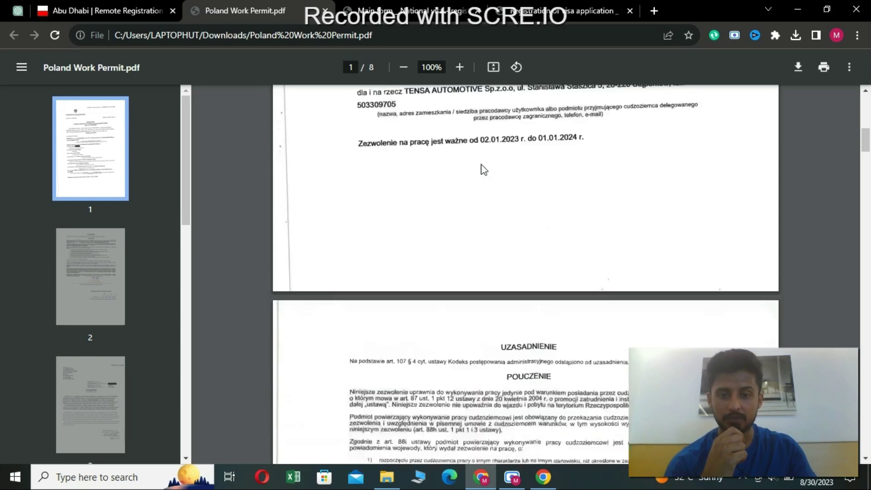
Look through pages 2 to 4 of the work permit PDF, including the legal instructions and the guarantee letter.
scroll(483, 169, down, 3)
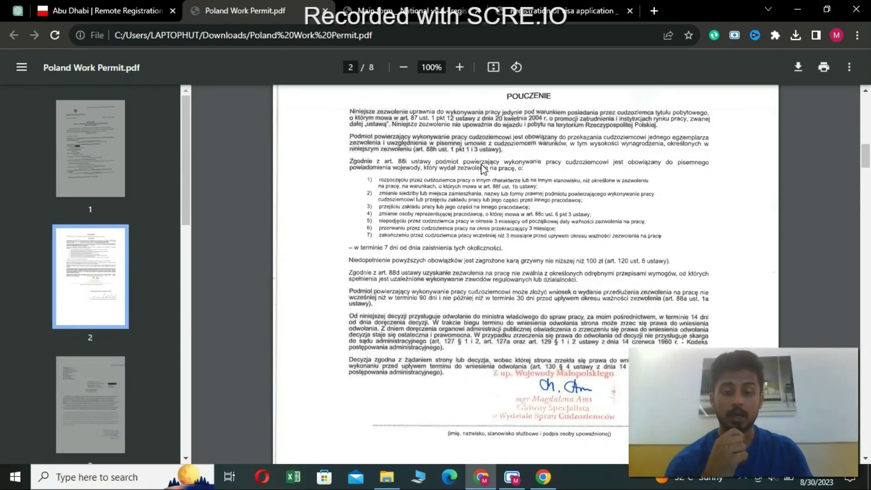
scroll(483, 169, down, 4)
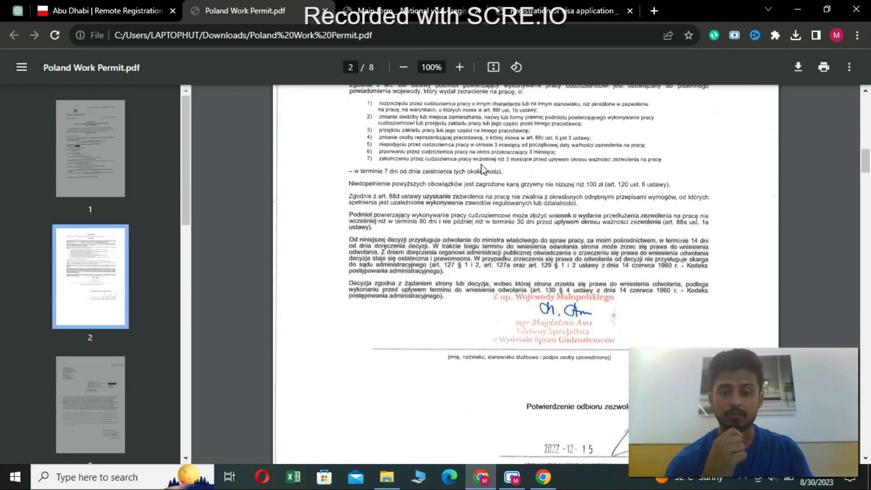
scroll(483, 169, down, 12)
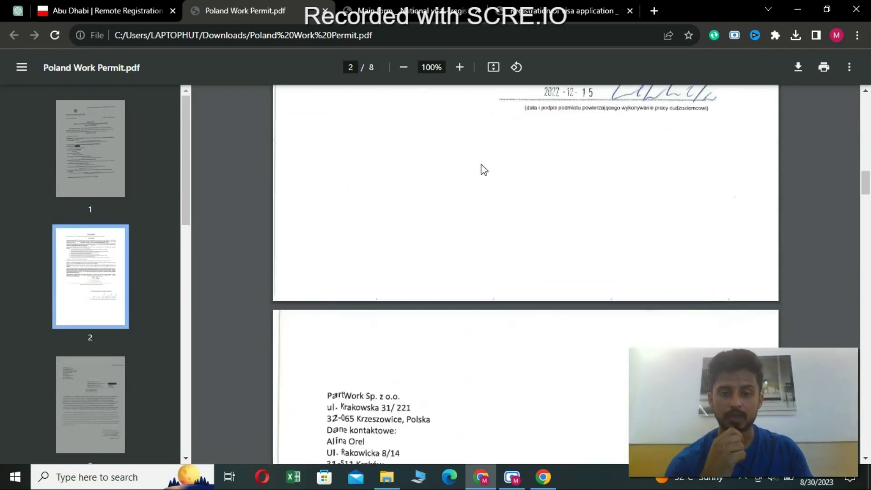
scroll(484, 170, up, 1)
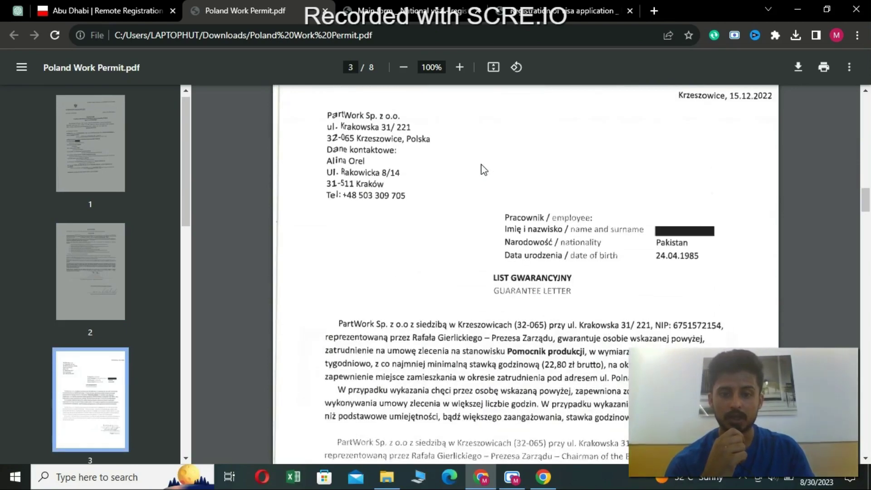
scroll(484, 169, down, 3)
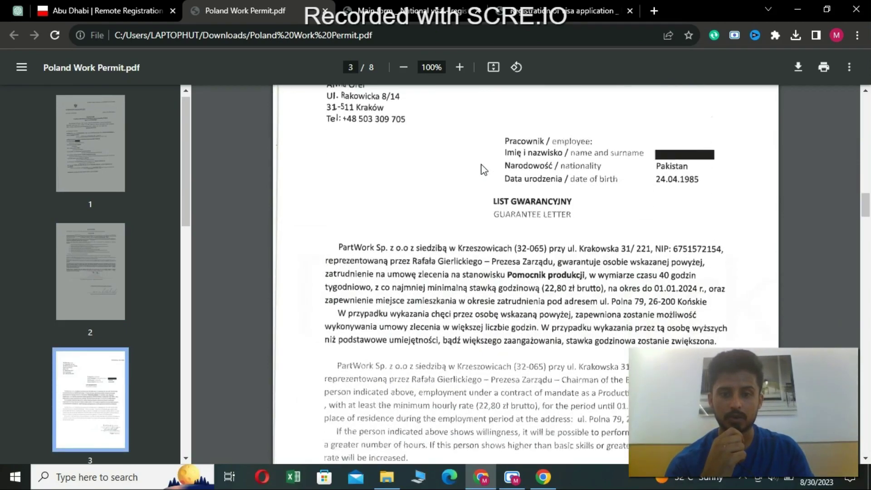
scroll(484, 169, down, 5)
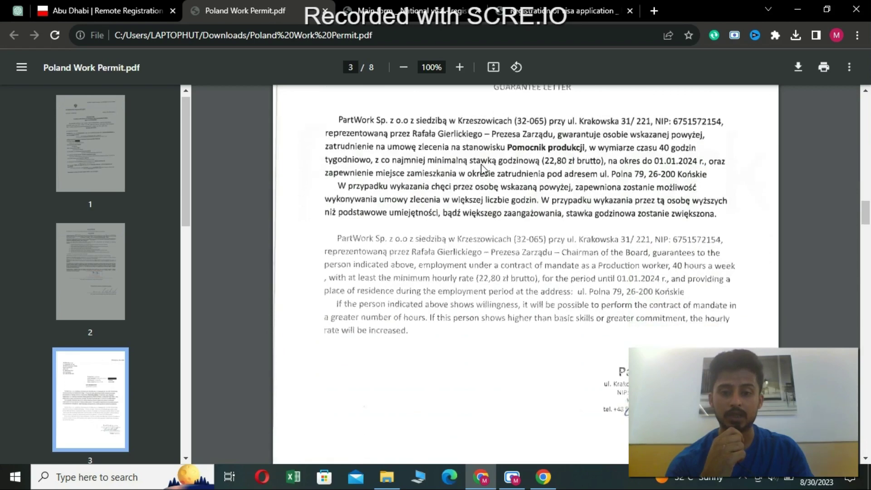
scroll(481, 165, down, 9)
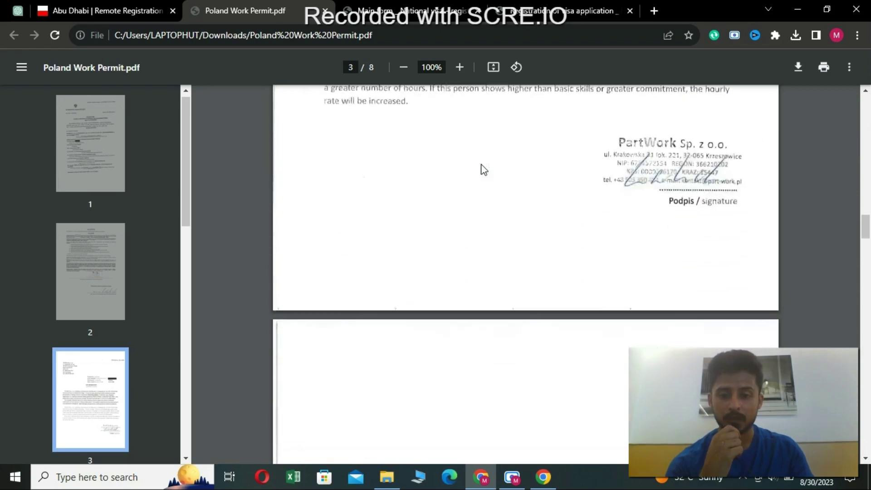
scroll(484, 170, down, 9)
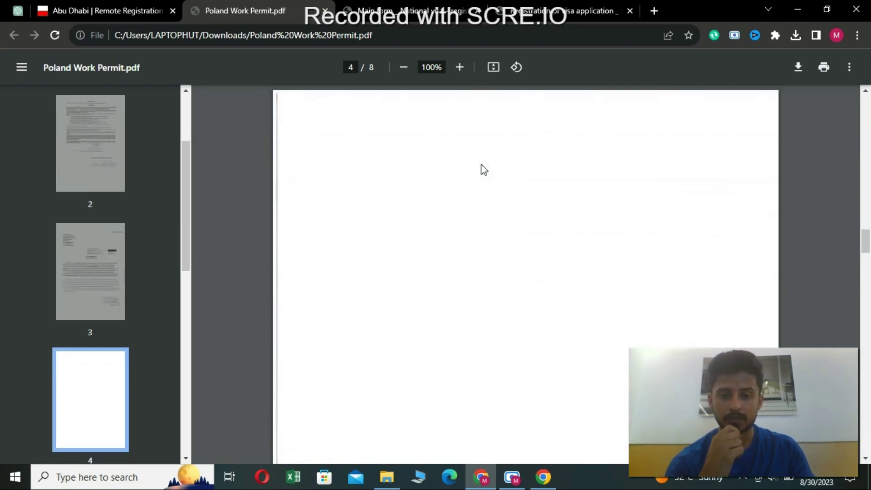
scroll(484, 169, down, 3)
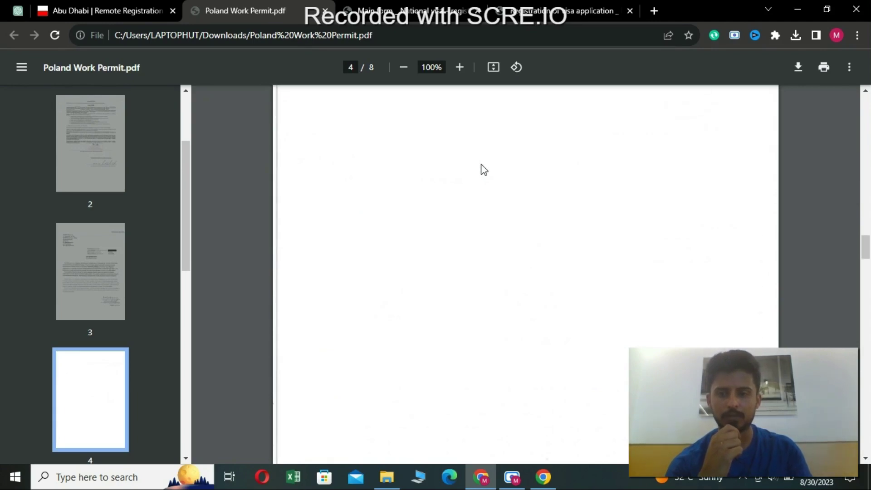
Review the guarantee letter's signature and English text, and go back to the first page of the work permit.
scroll(484, 169, up, 4)
scroll(484, 169, up, 5)
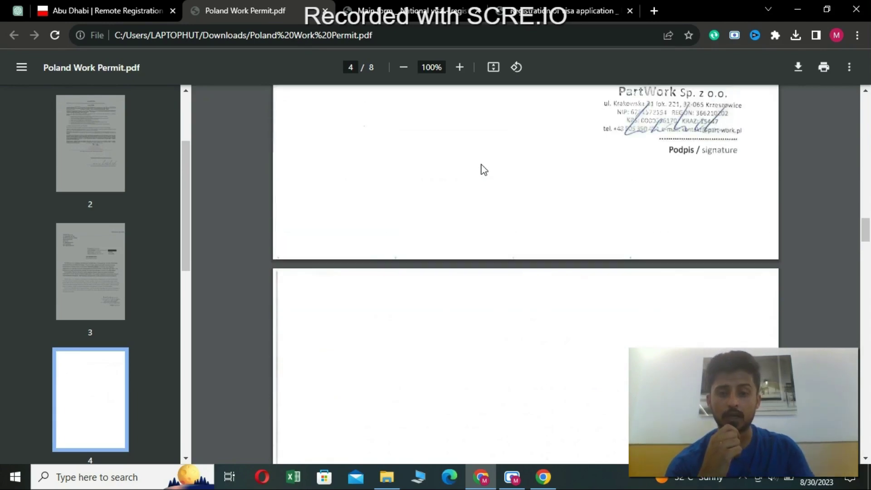
scroll(481, 164, up, 1)
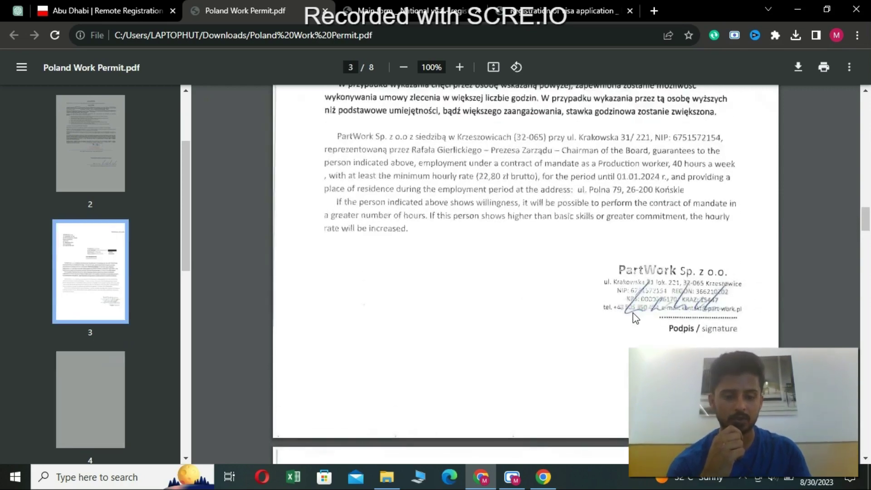
scroll(633, 312, up, 3)
scroll(635, 318, up, 6)
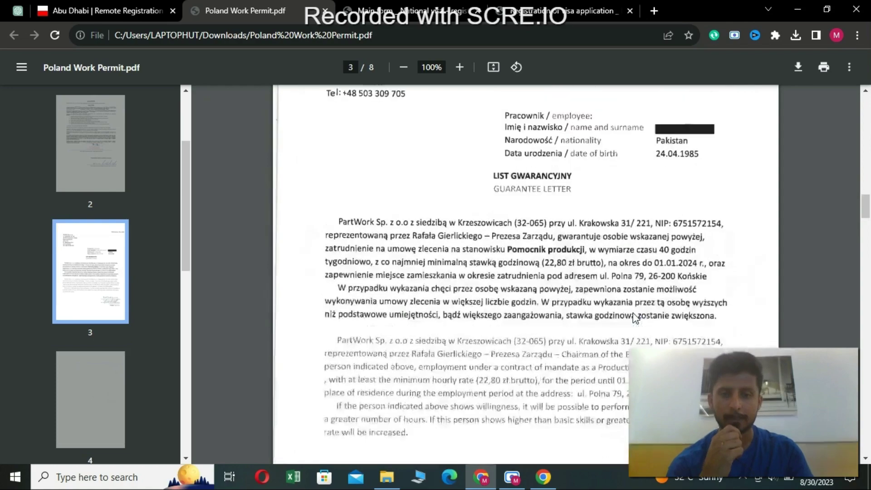
scroll(635, 318, up, 20)
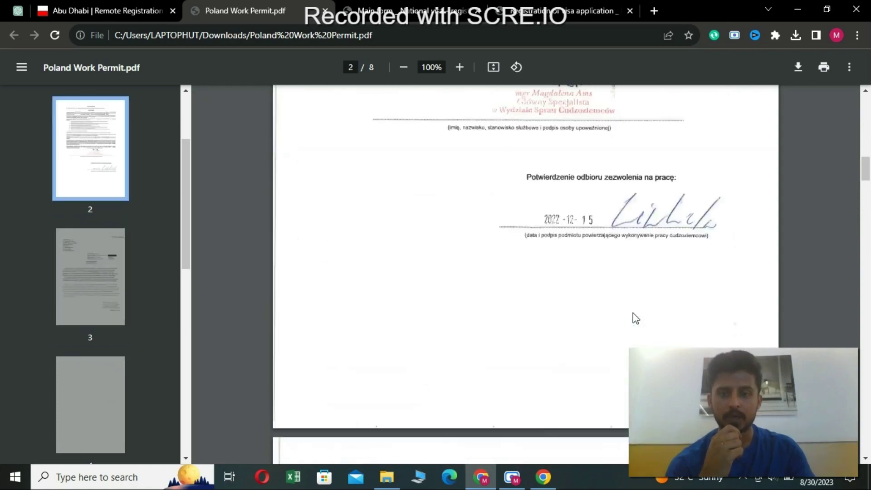
scroll(635, 318, up, 6)
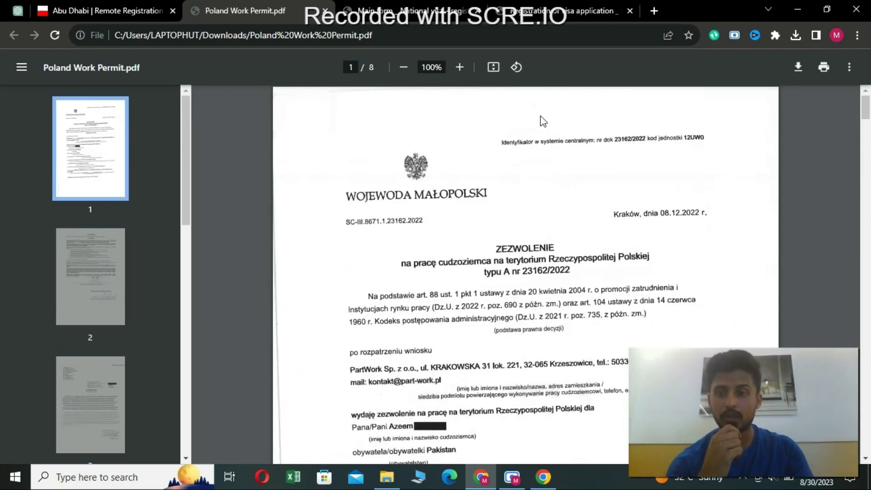
Glance at the national visa main form and registration PDFs, and return the e-Konsulat site to its country selection page.
click(384, 13)
click(537, 13)
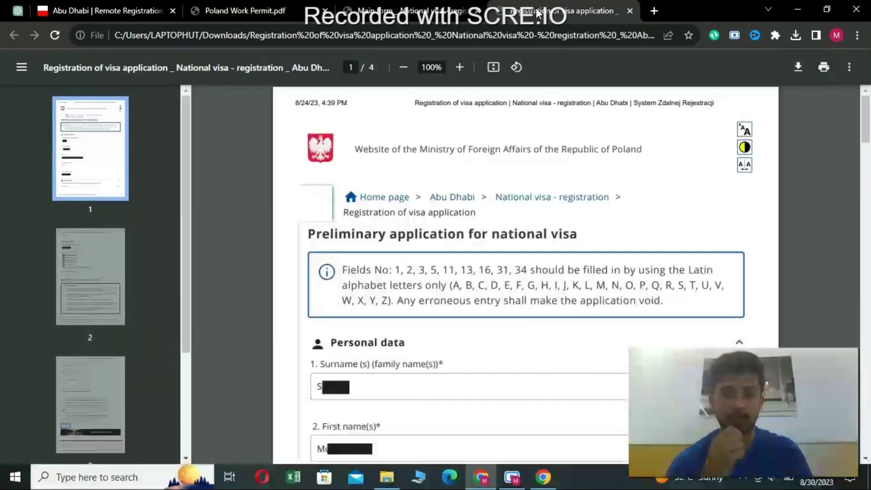
click(126, 12)
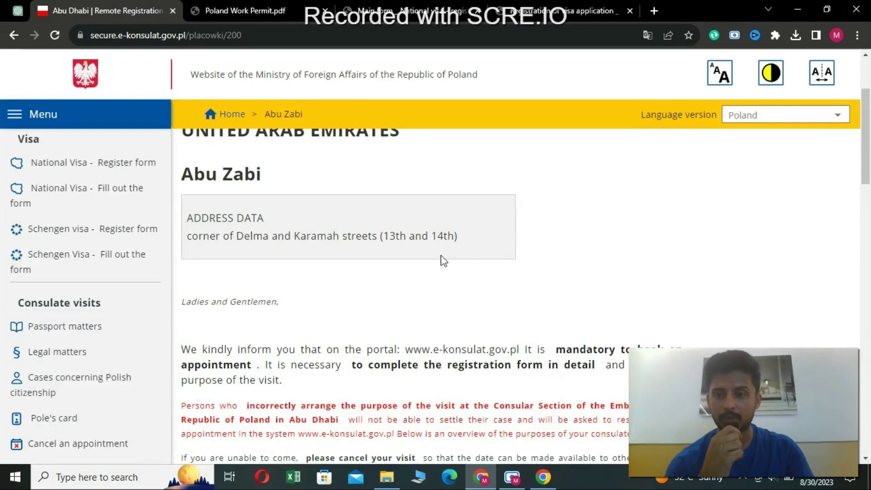
click(13, 35)
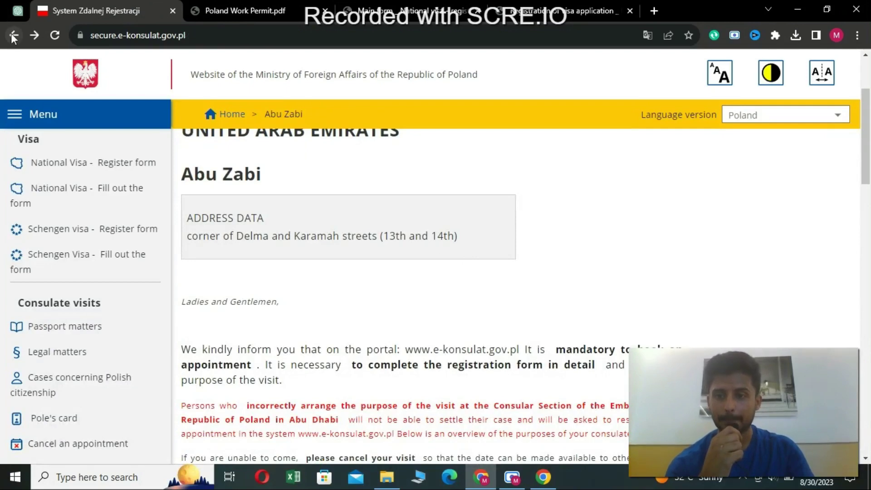
click(12, 35)
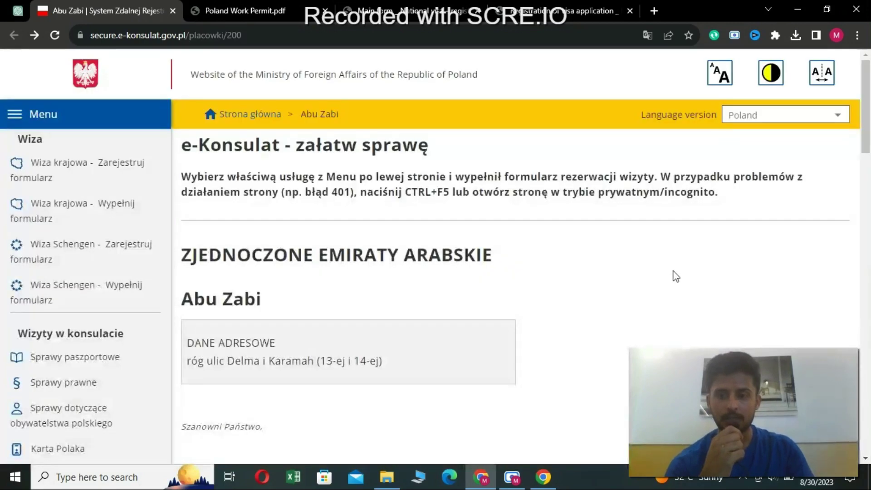
click(32, 36)
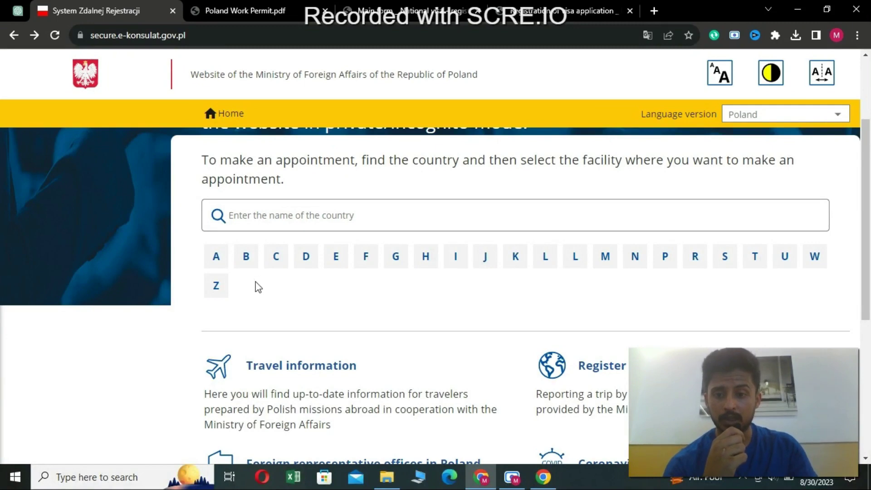
Look through the countries listed under the letter A on the appointment page.
click(215, 261)
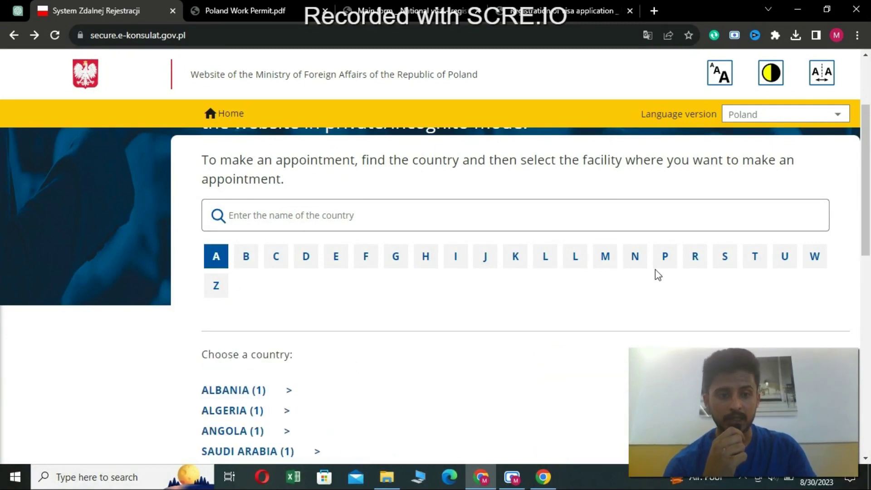
drag(867, 172, 870, 223)
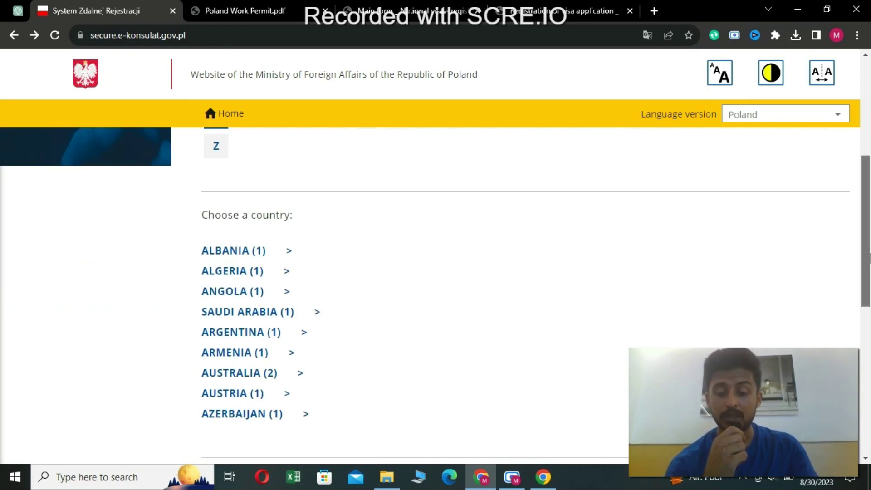
scroll(398, 227, up, 2)
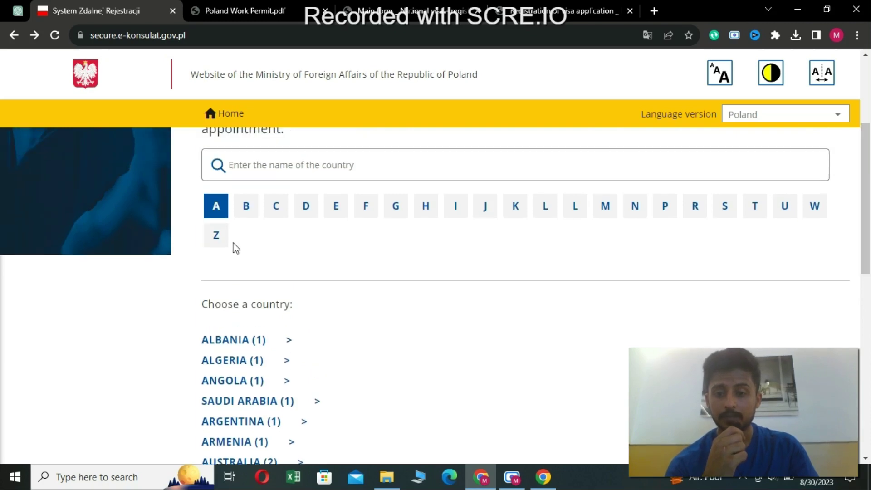
Choose United Arab Emirates under the letter Z and open the Abu Zabi consulate's page.
click(217, 237)
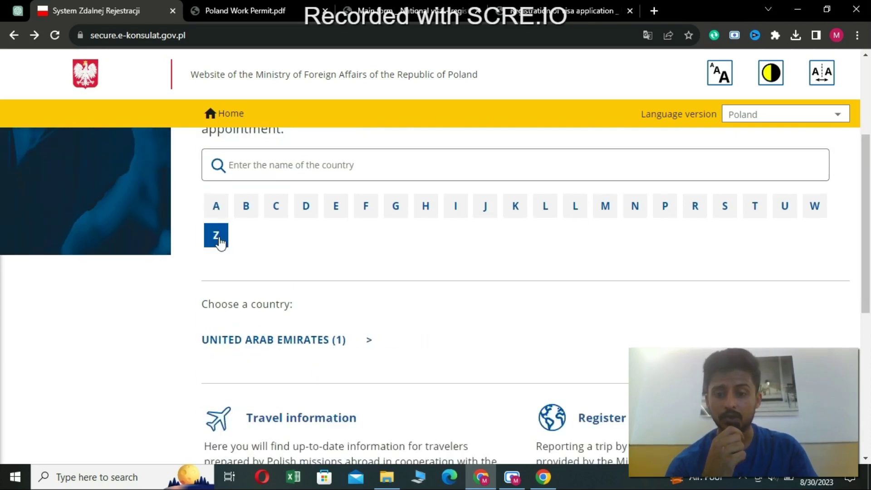
click(295, 341)
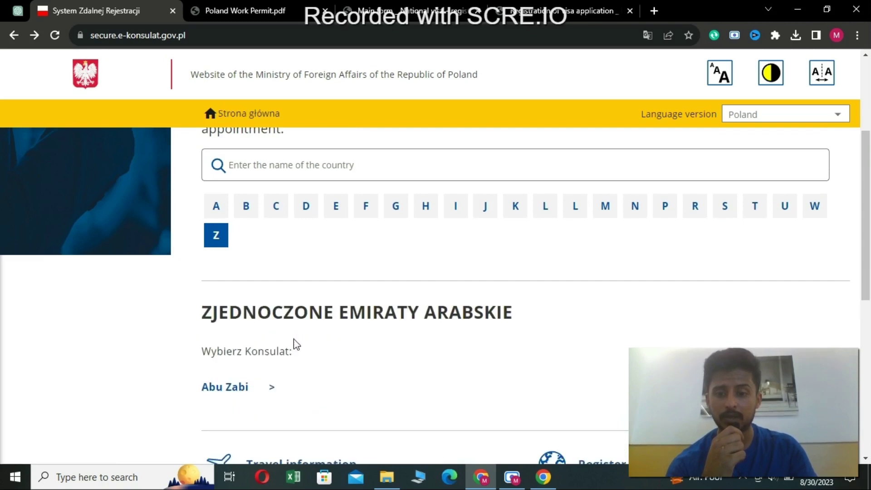
scroll(870, 164, down, 2)
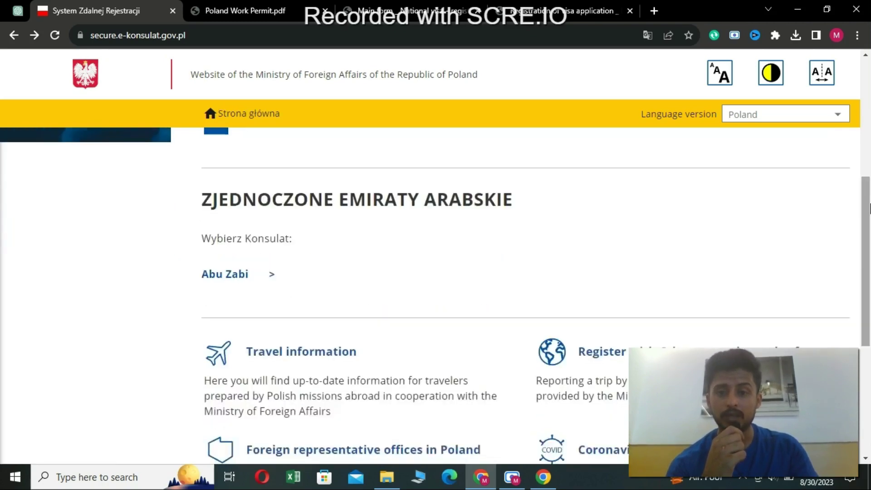
click(244, 275)
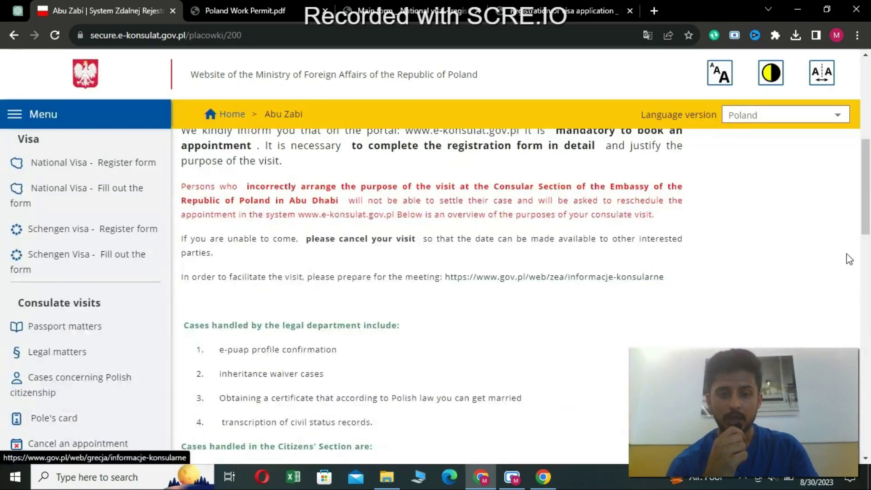
Read the Abu Zabi consulate's appointment notice and its lists of cases handled by each department.
drag(870, 202, 870, 146)
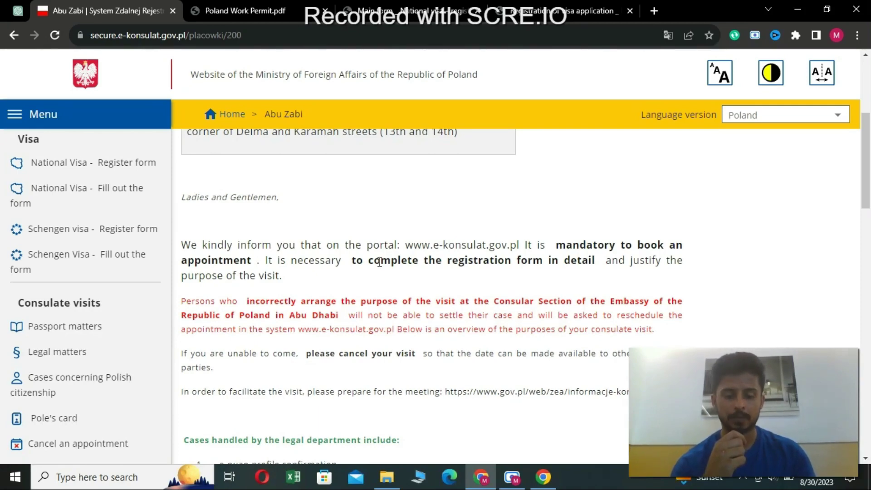
scroll(380, 263, down, 1)
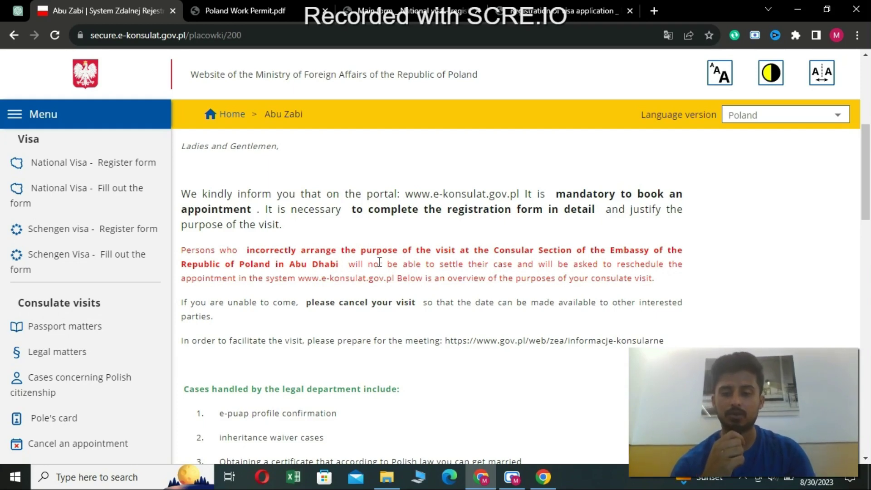
scroll(379, 263, down, 2)
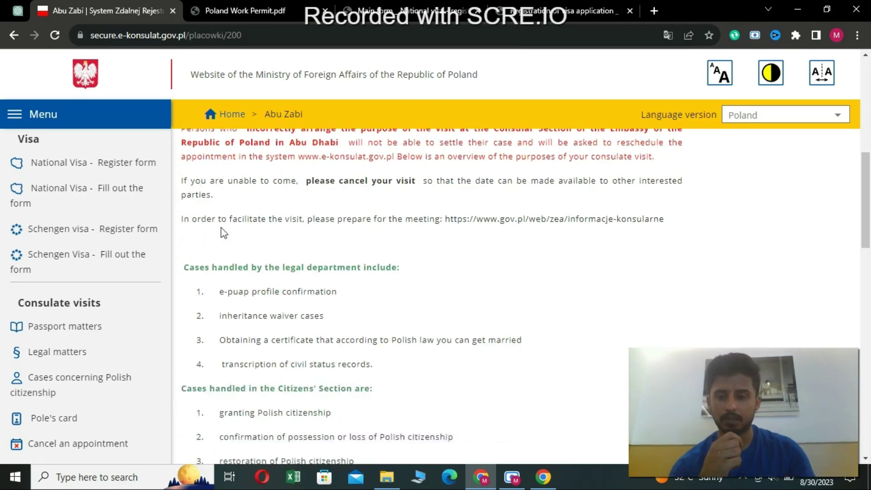
scroll(222, 227, down, 4)
scroll(222, 227, down, 3)
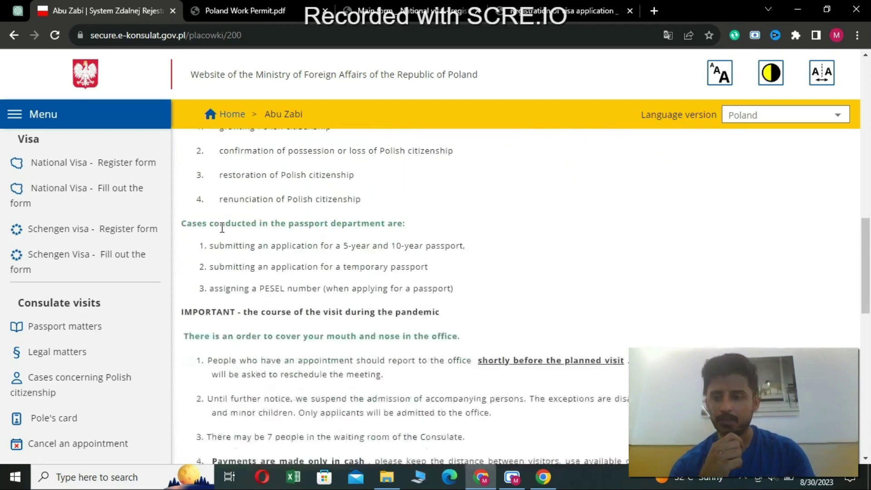
Open the national visa registration form and pass the image verification by entering the characters from the picture.
click(85, 166)
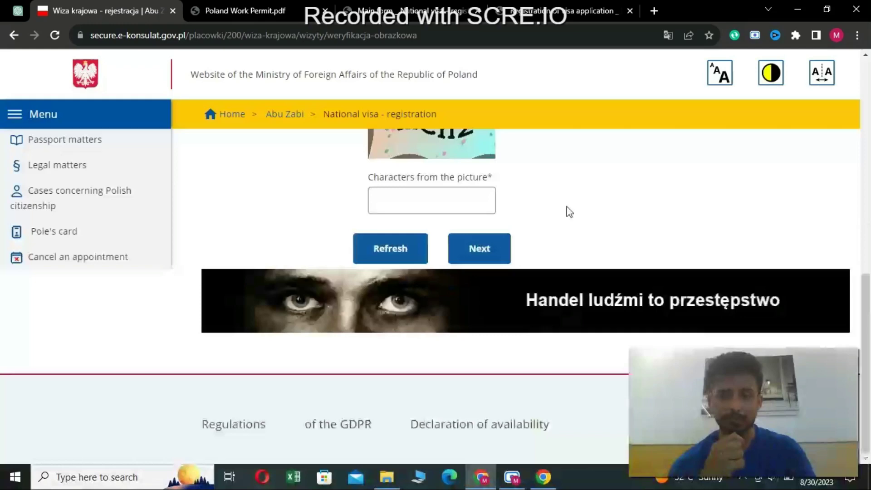
scroll(570, 212, up, 2)
click(426, 264)
text(mC)
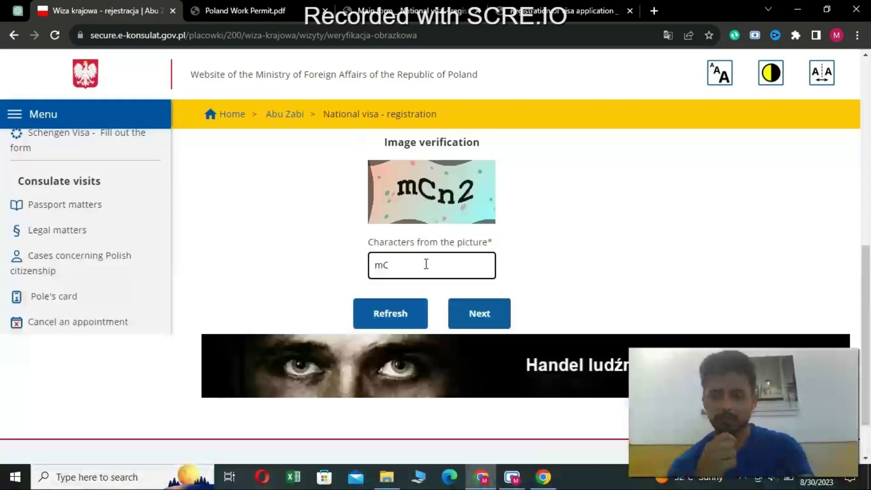
text(n2)
click(473, 312)
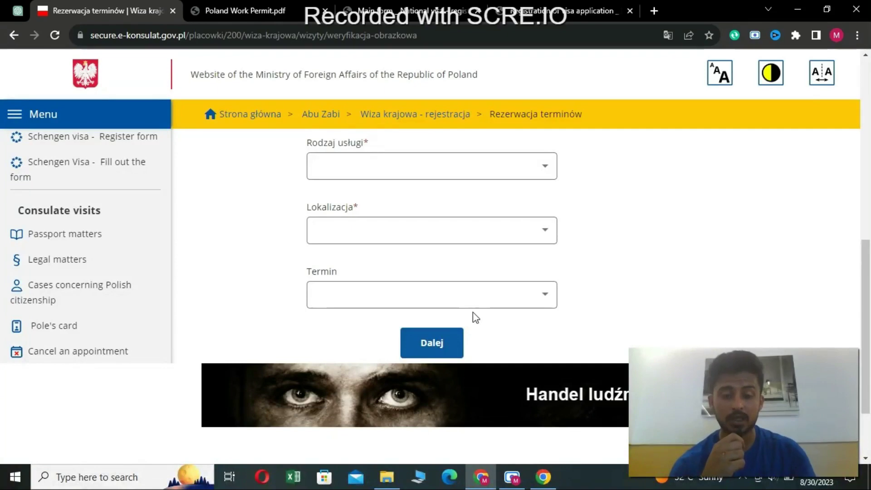
Translate the national visa booking dates page into English.
right_click(681, 236)
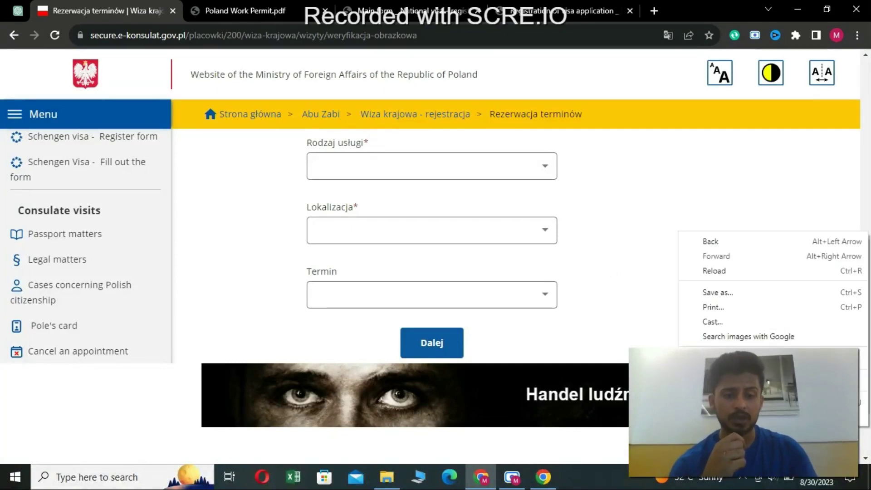
click(739, 380)
right_click(740, 380)
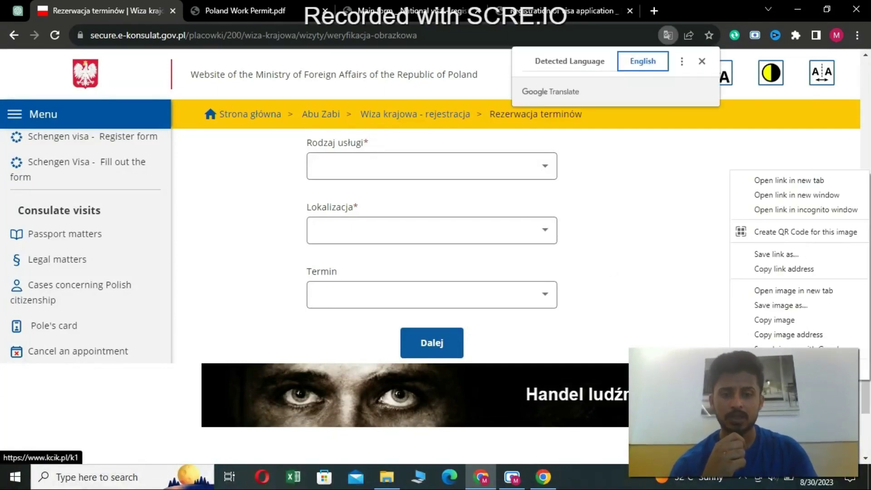
click(628, 253)
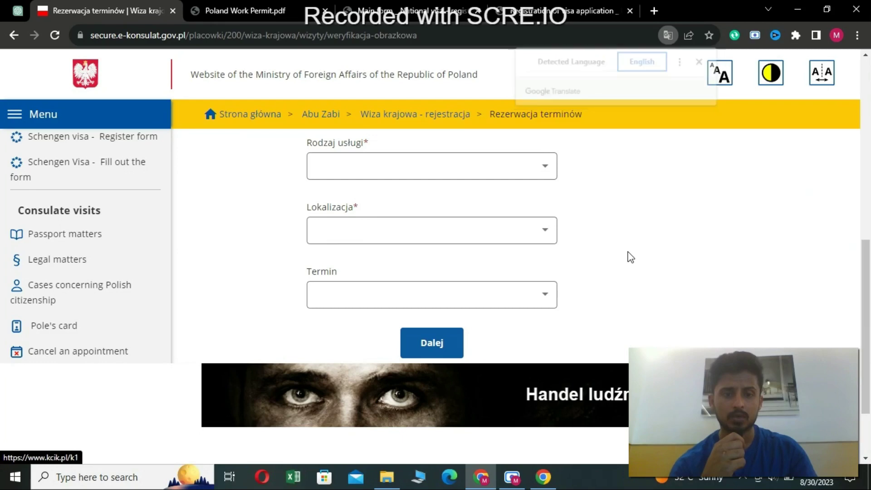
right_click(642, 200)
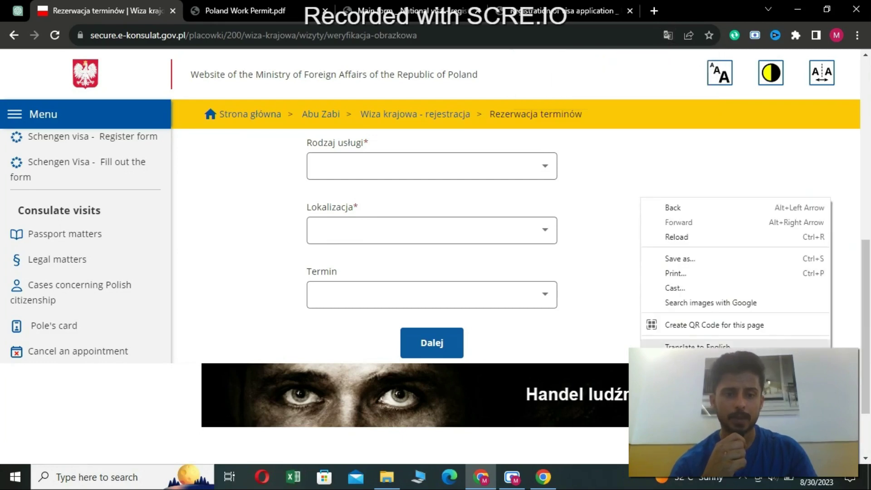
click(698, 347)
click(559, 70)
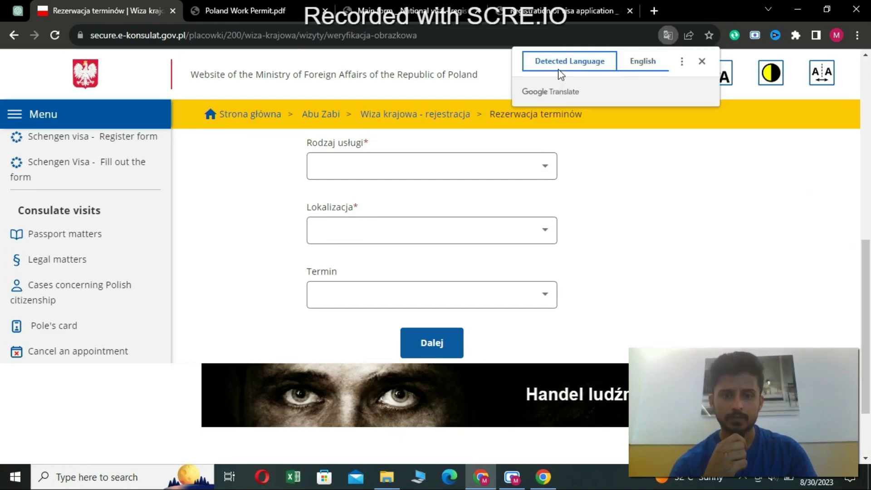
click(638, 67)
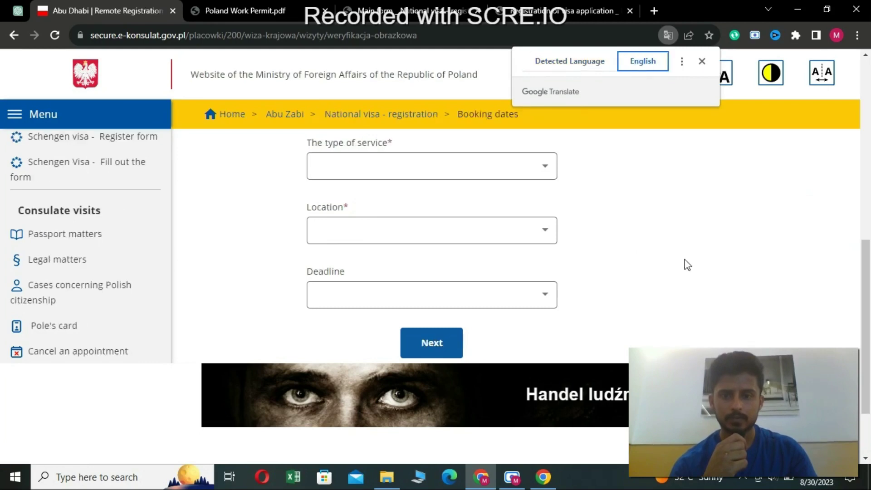
Choose National visa - work as the type of service and Abu Zabi as the location, and continue to the draw dates.
click(353, 169)
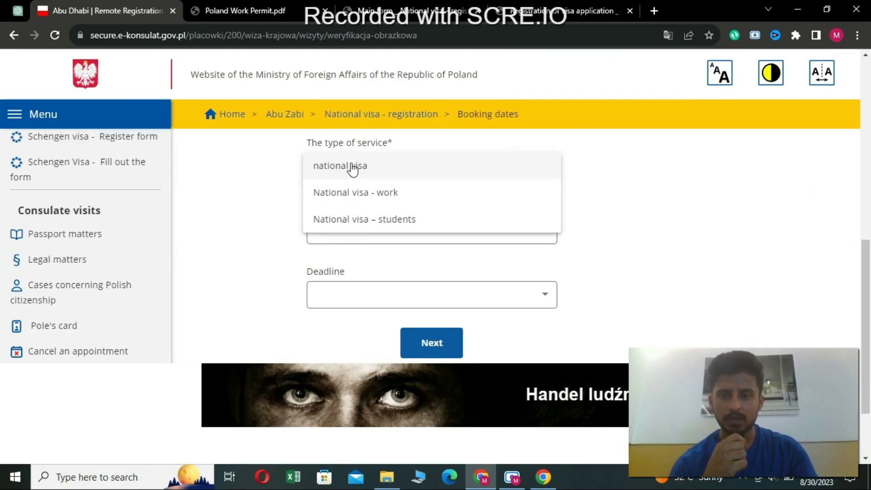
click(357, 193)
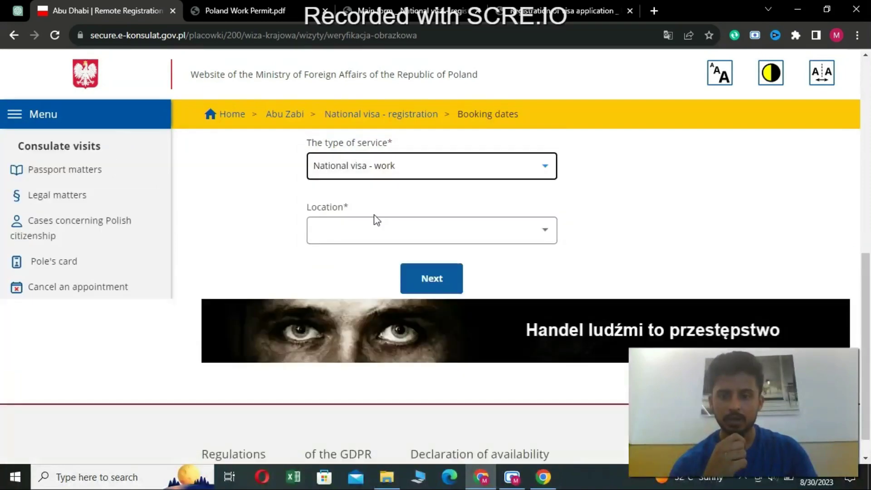
click(378, 231)
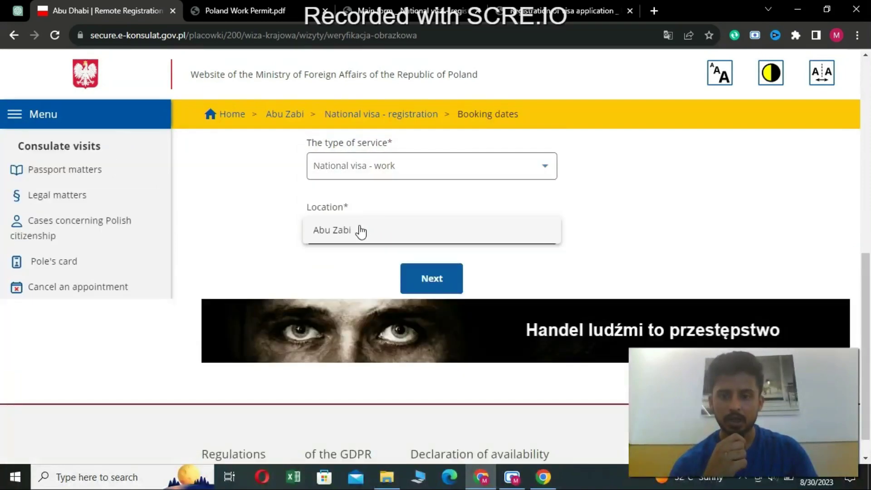
click(361, 231)
click(432, 277)
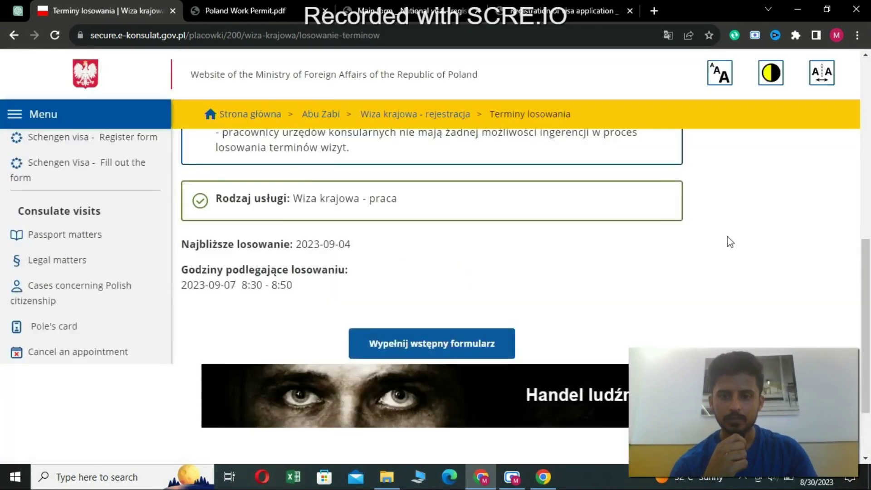
Translate the draw dates page for the work visa into English.
right_click(728, 236)
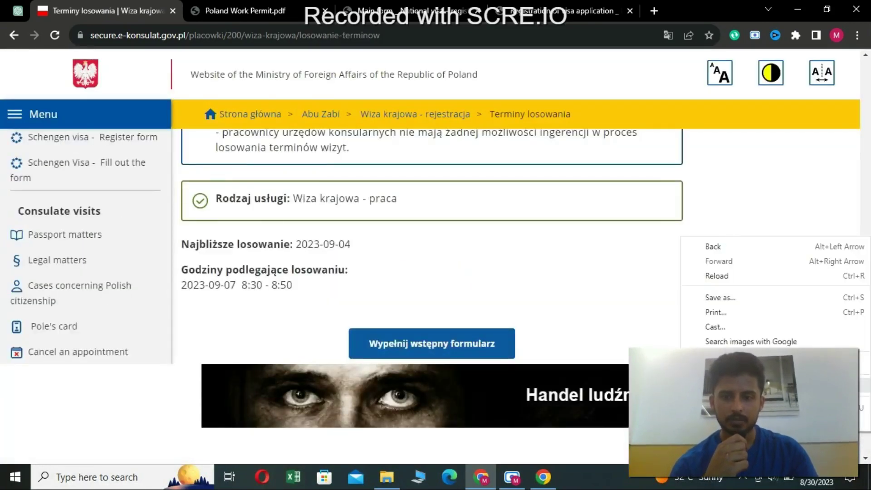
click(726, 384)
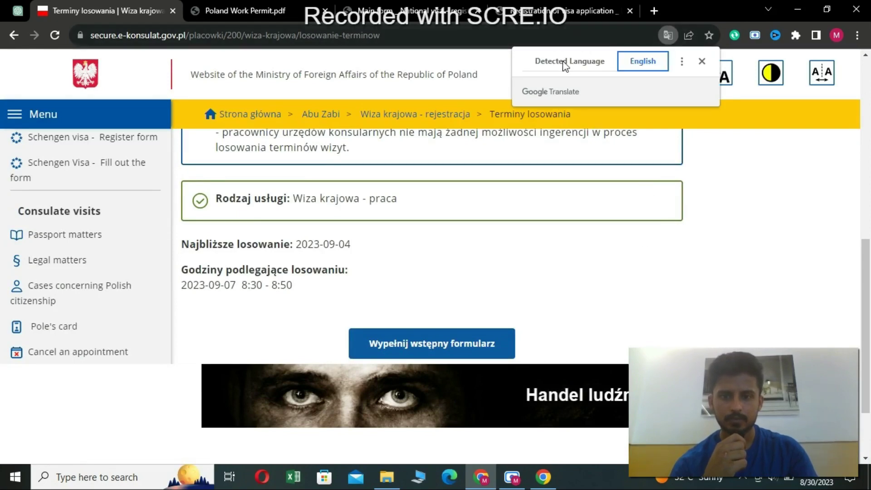
click(640, 65)
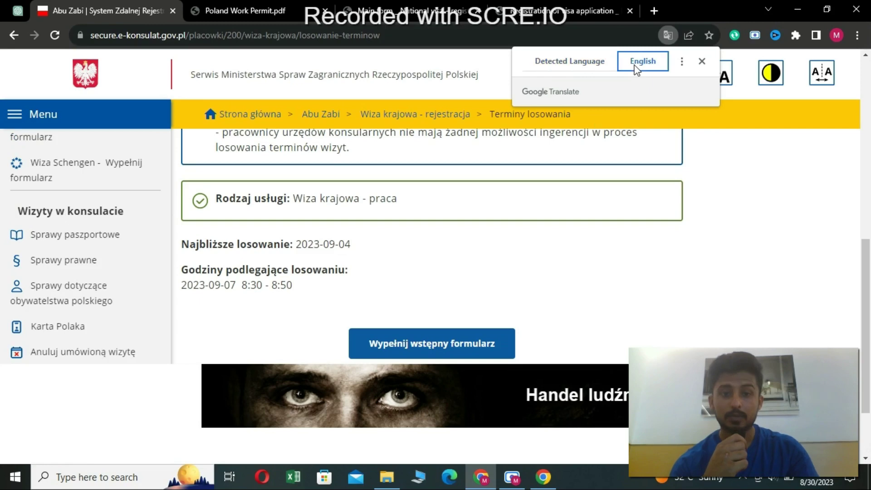
click(741, 227)
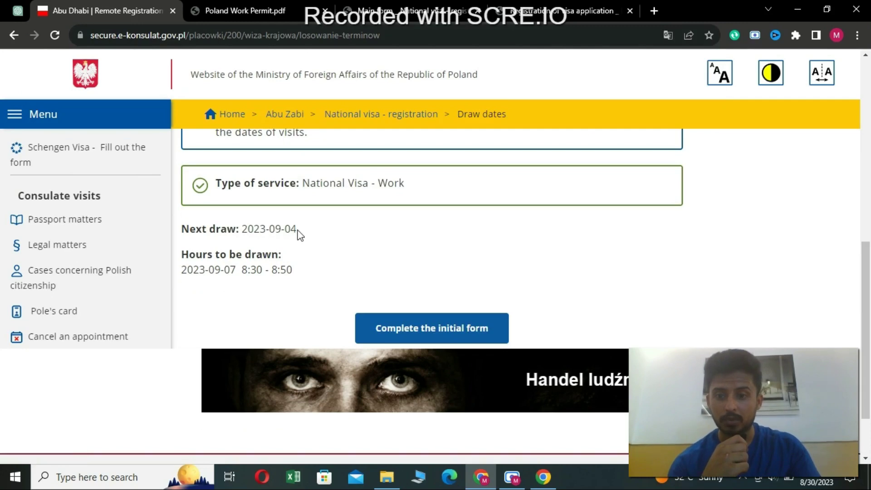
Review the next draw date, the hours to be drawn and the new rules for registering a work visa application.
drag(298, 231, 255, 228)
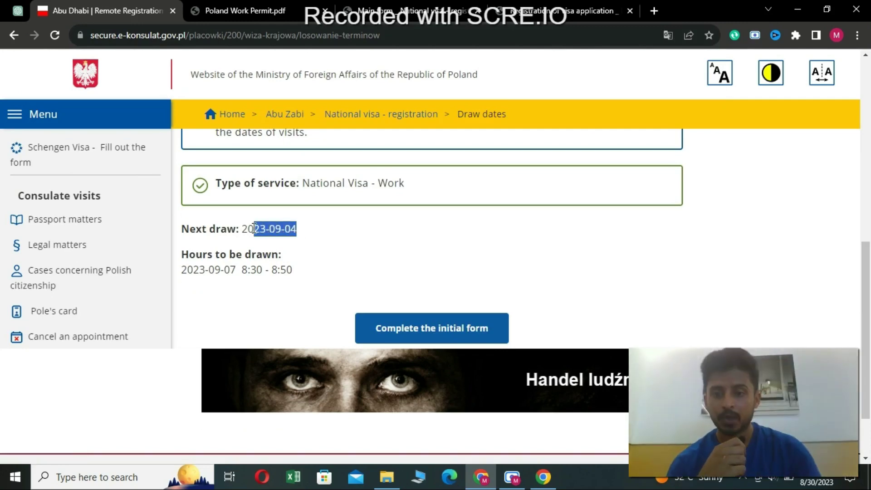
click(317, 235)
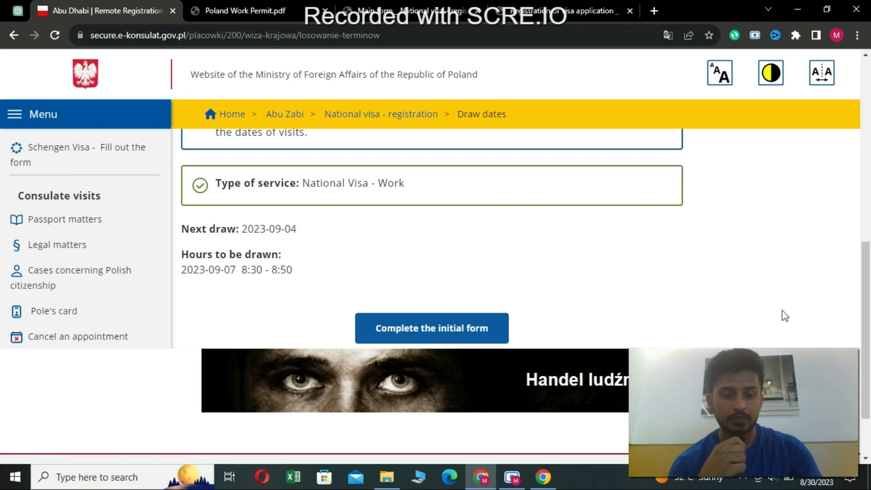
drag(870, 336, 816, 166)
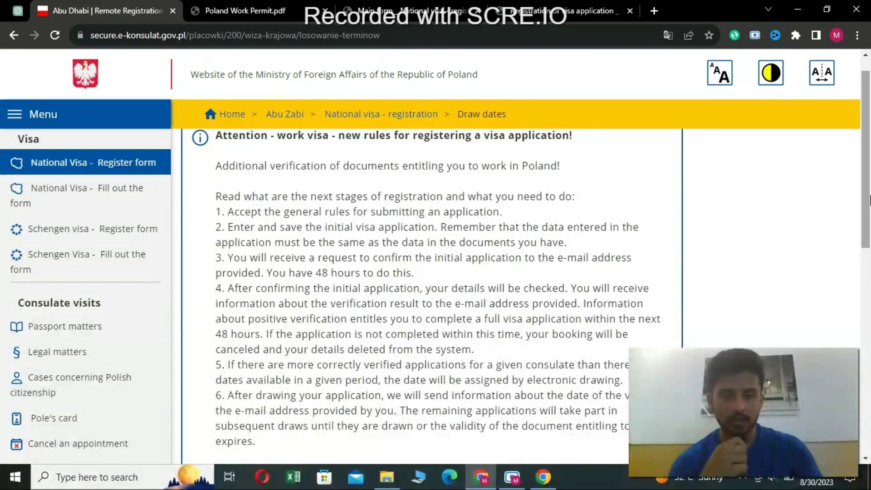
scroll(868, 182, up, 1)
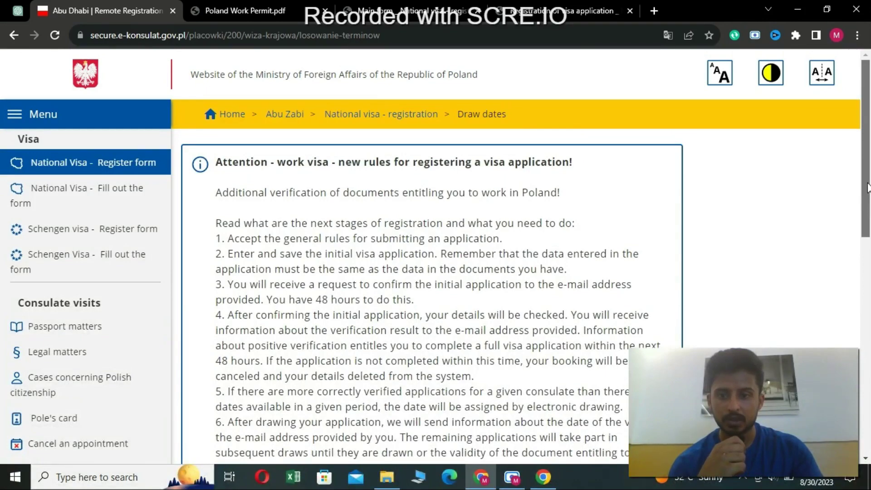
scroll(869, 201, down, 1)
drag(869, 201, 869, 263)
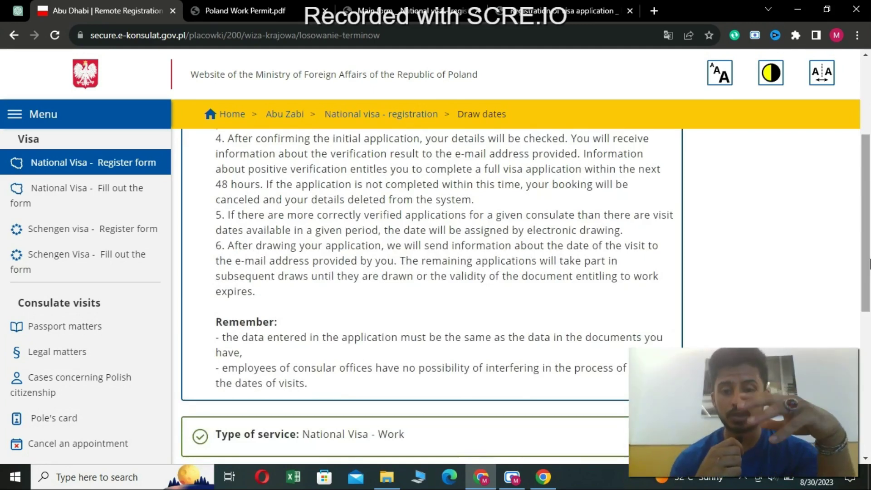
scroll(869, 263, down, 4)
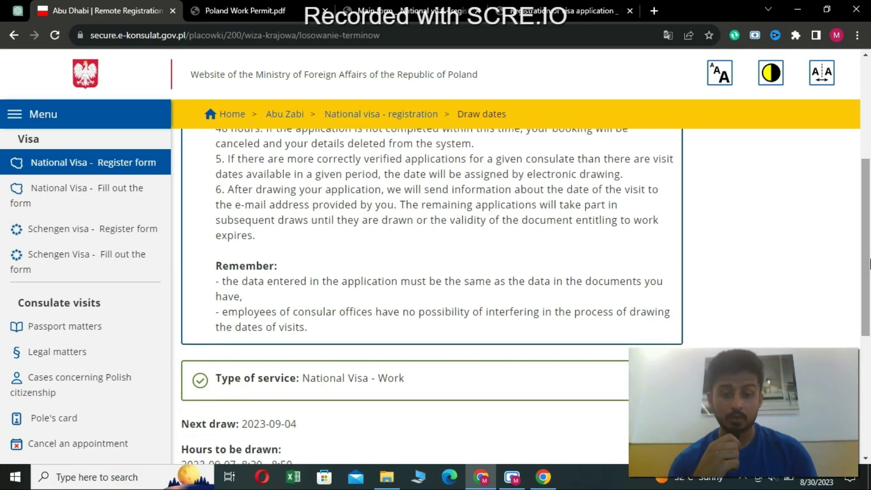
scroll(869, 263, down, 1)
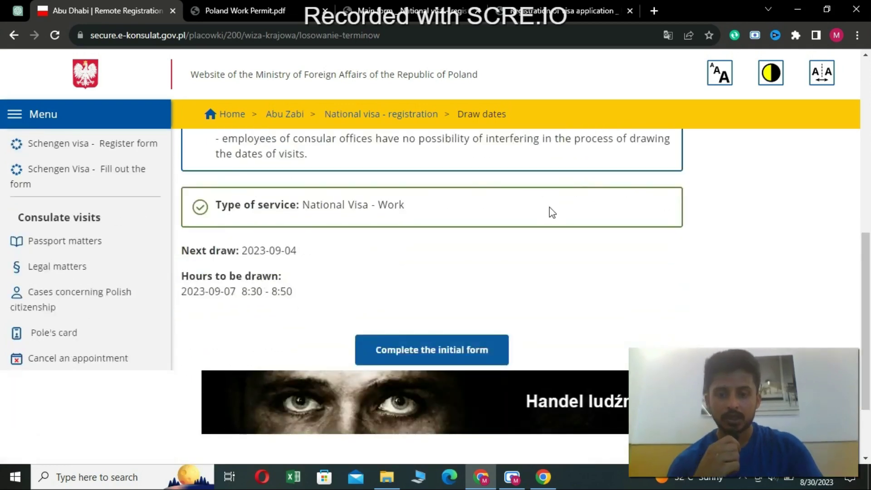
Open the initial visa application form and try to translate it into English.
click(422, 354)
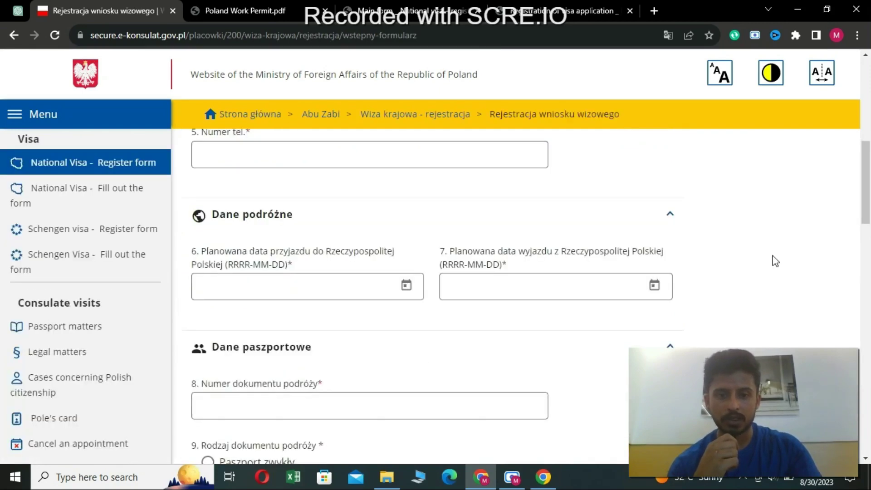
right_click(773, 262)
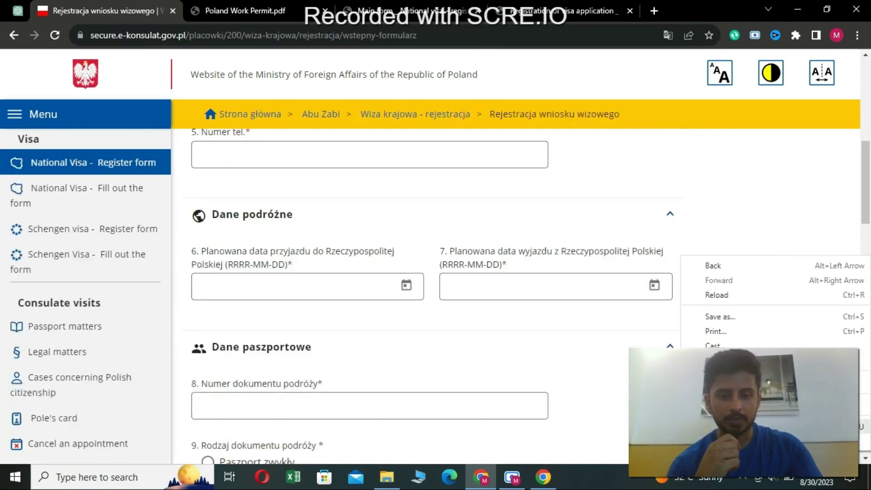
click(726, 426)
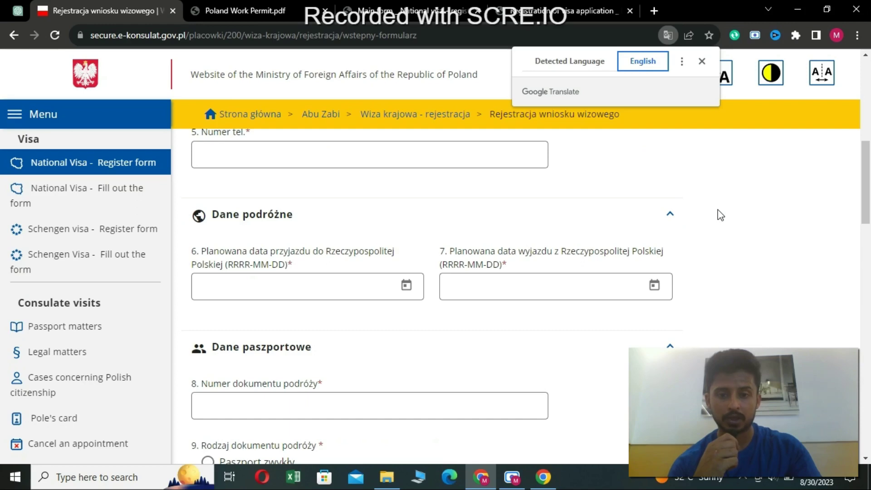
click(868, 200)
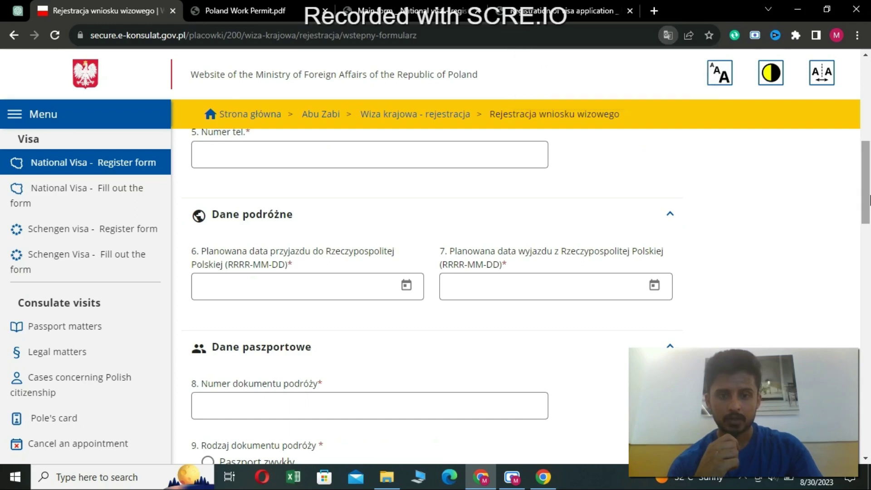
right_click(682, 162)
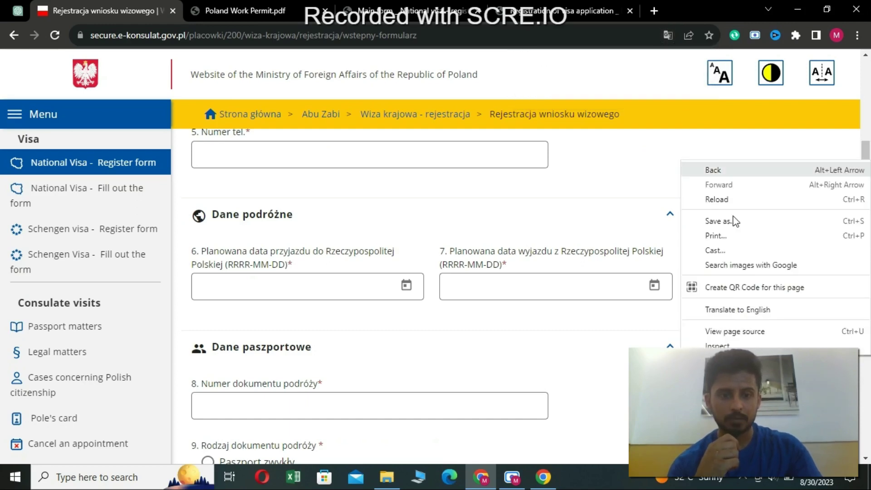
click(750, 313)
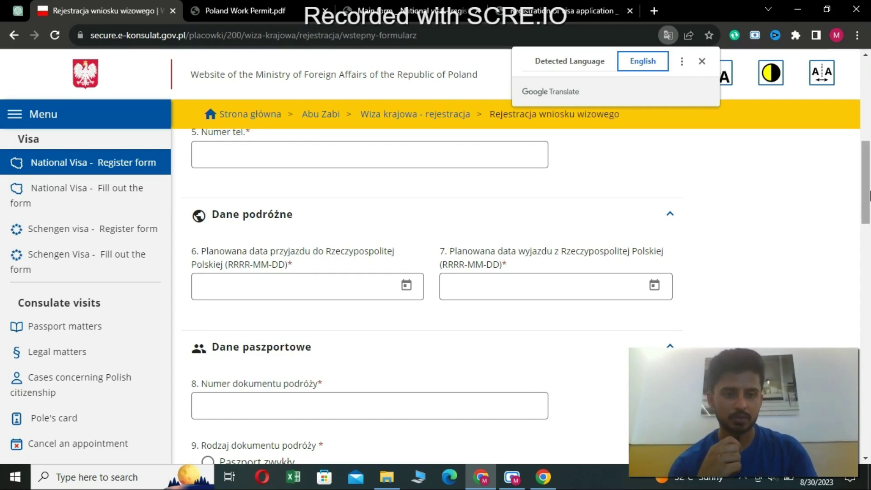
drag(870, 195, 842, 286)
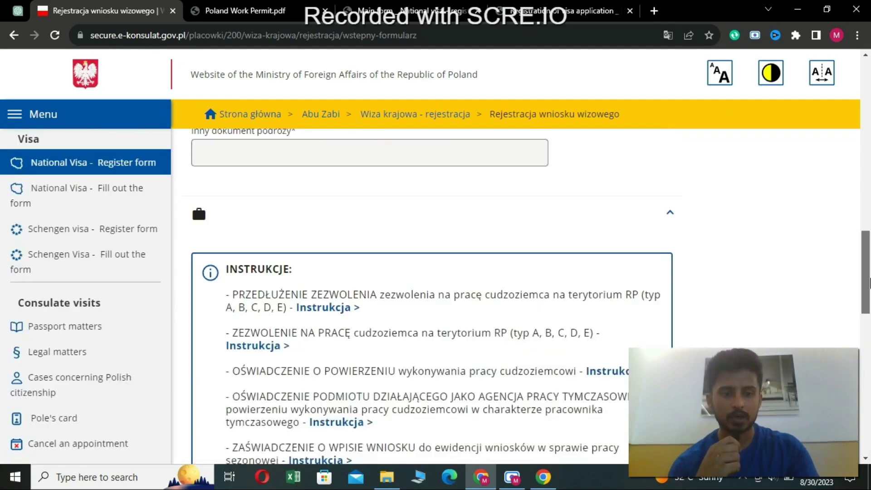
Review the completed preliminary national visa application PDF, from personal, travel and passport data through the work authorization document details.
scroll(827, 98, up, 15)
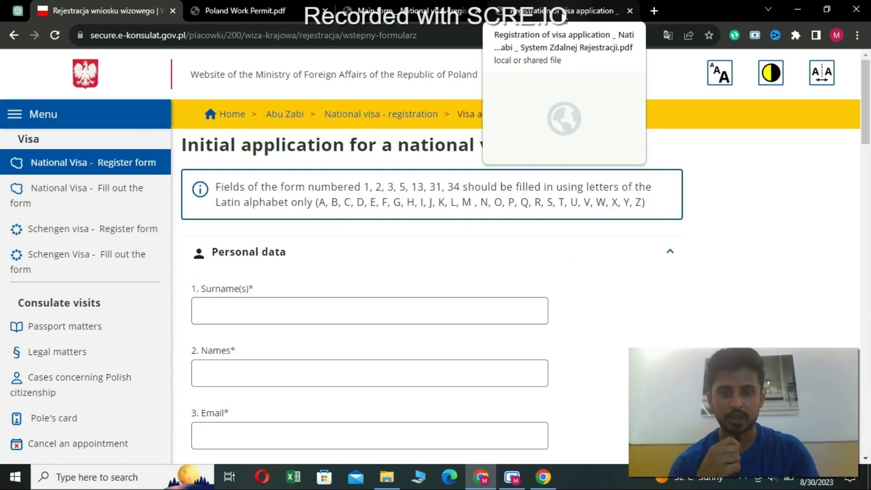
click(563, 17)
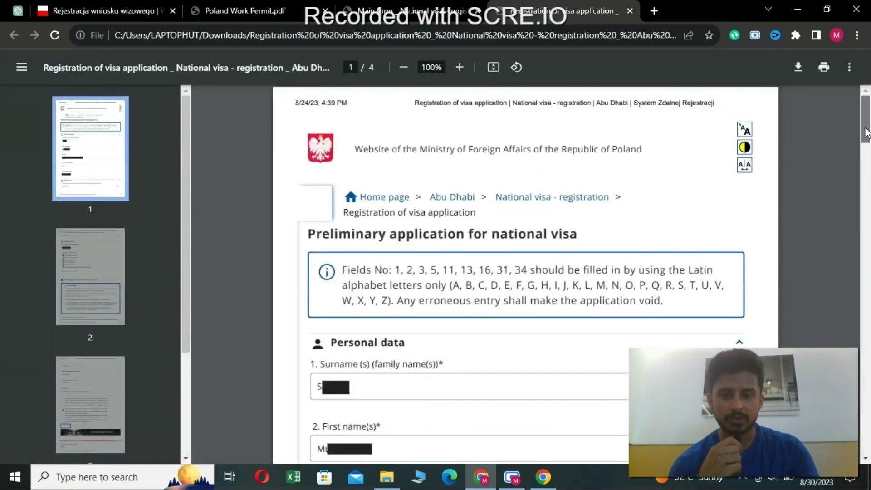
scroll(869, 150, down, 3)
scroll(869, 150, up, 3)
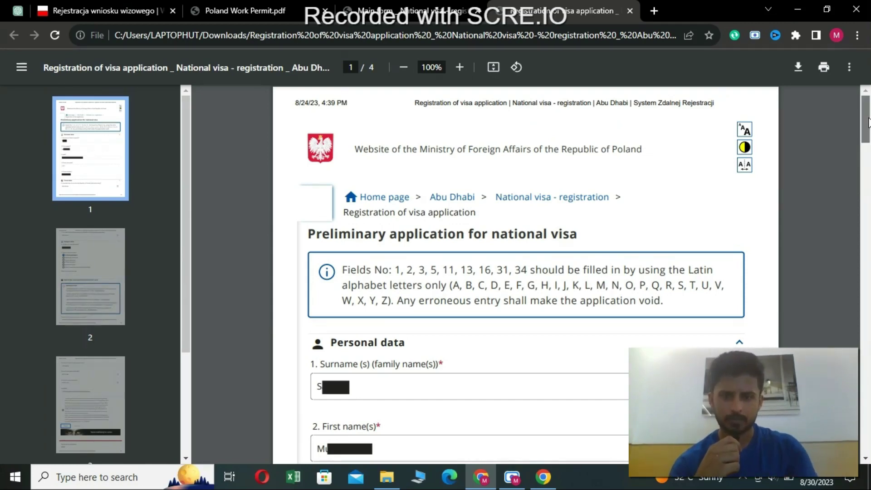
drag(869, 123, 868, 155)
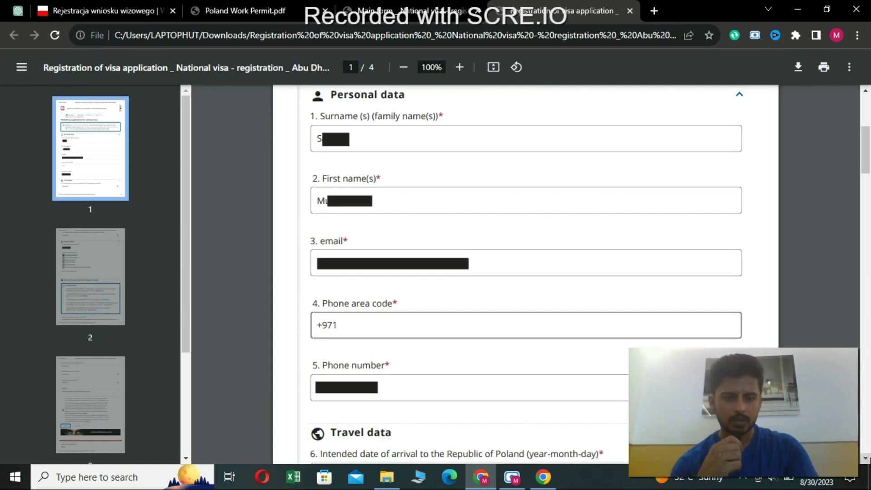
scroll(526, 273, down, 10)
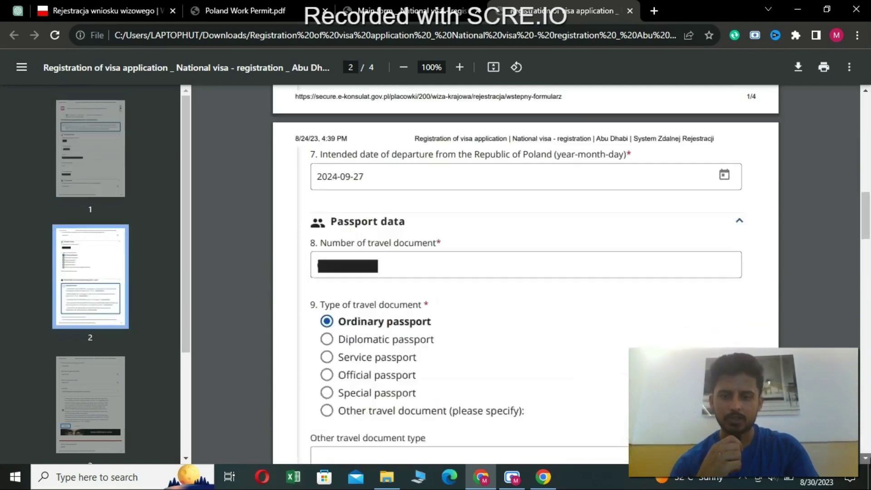
scroll(526, 272, down, 5)
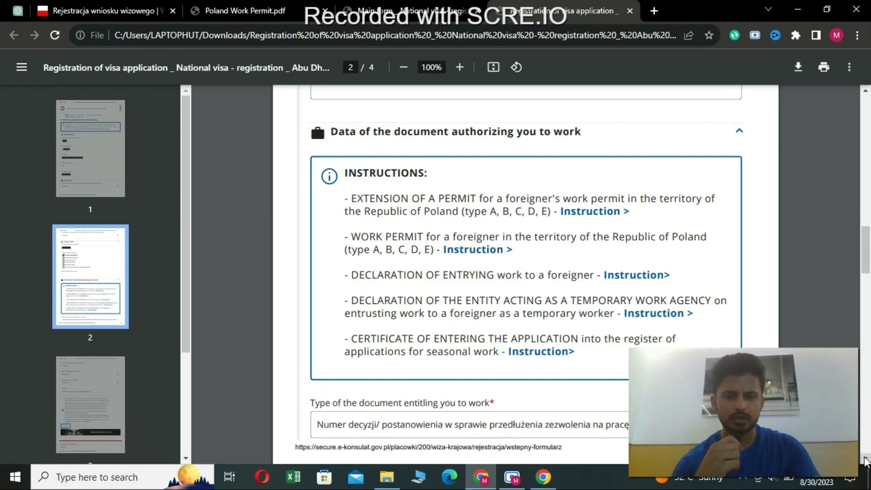
scroll(475, 292, down, 8)
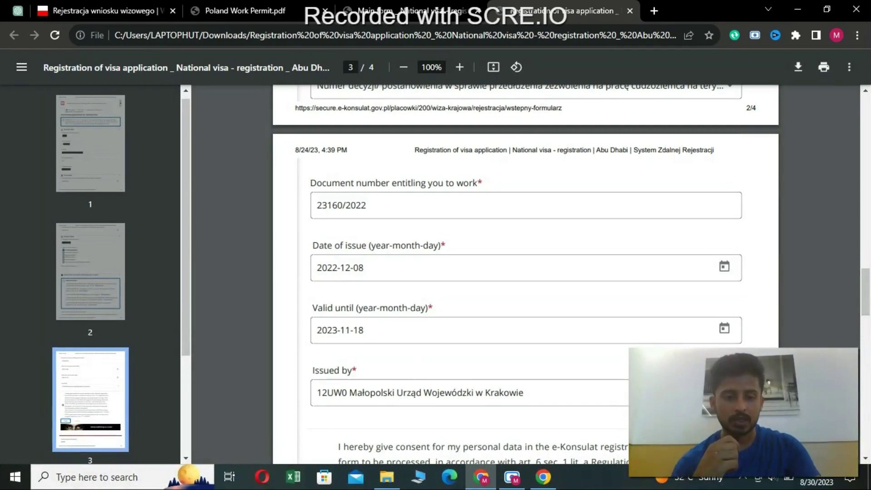
click(866, 459)
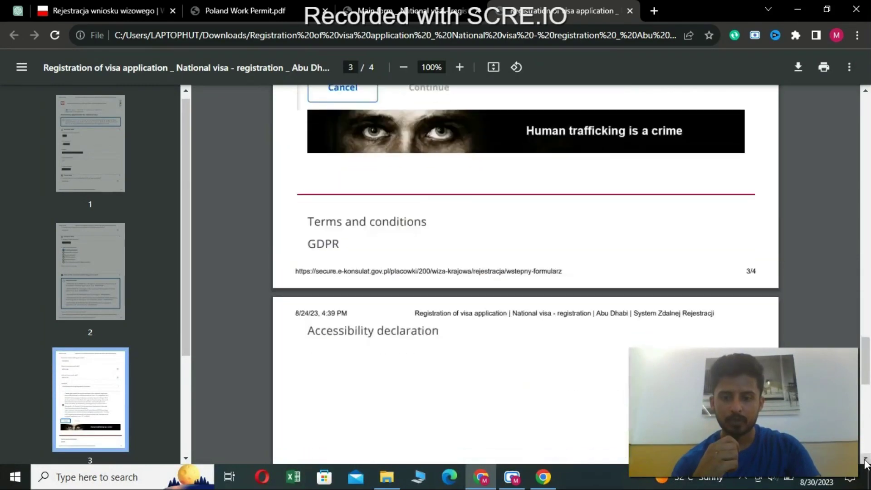
drag(866, 460, 866, 460)
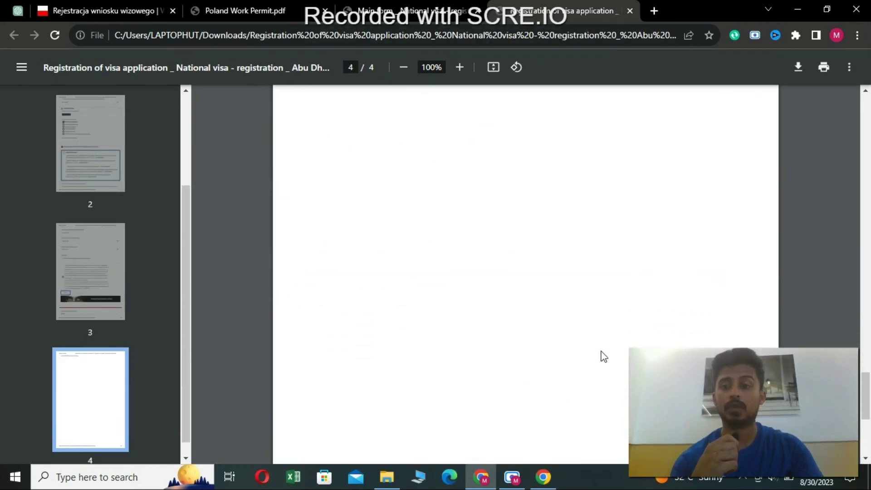
Open the National Visa - Fill out the form page on e-Konsulat and look through the application form.
click(105, 10)
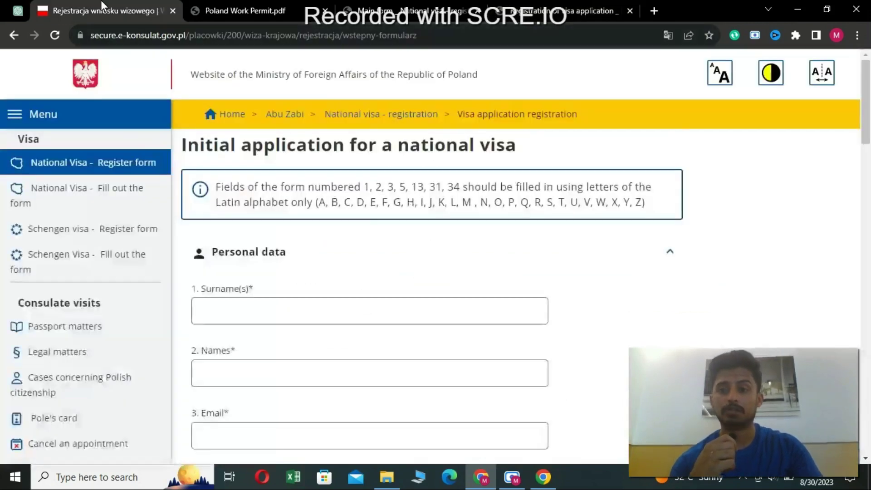
click(87, 194)
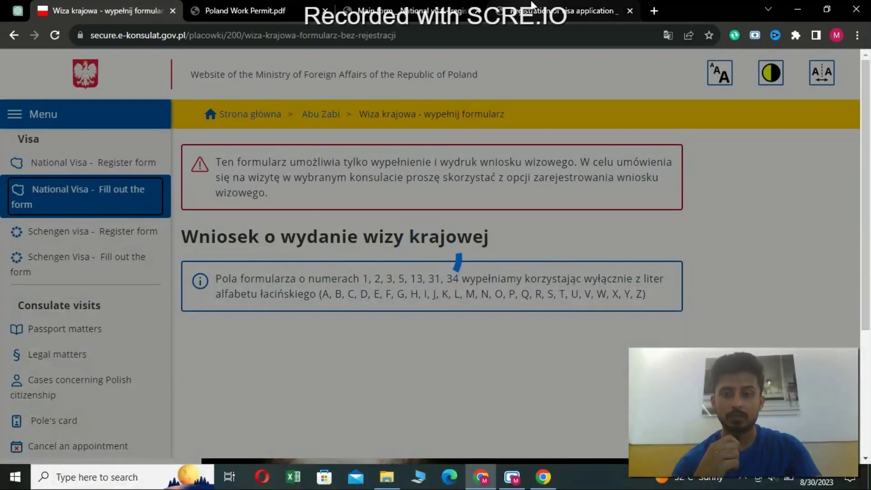
click(413, 10)
click(102, 6)
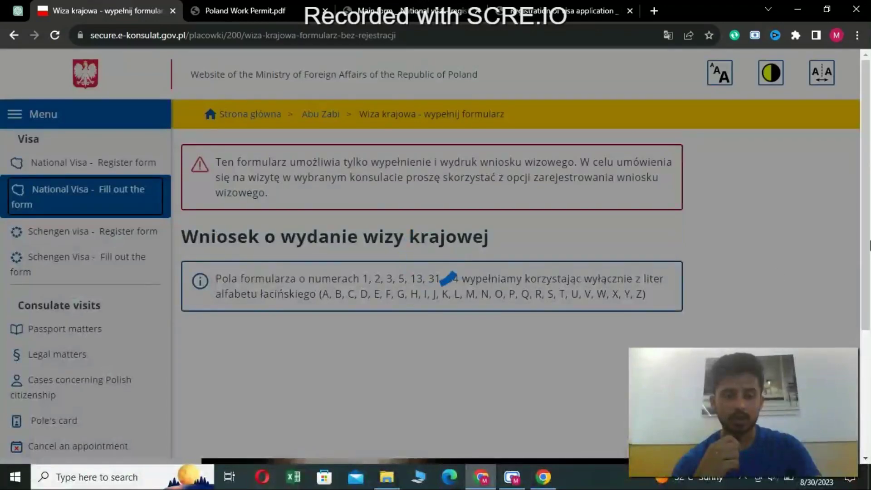
drag(870, 245, 866, 227)
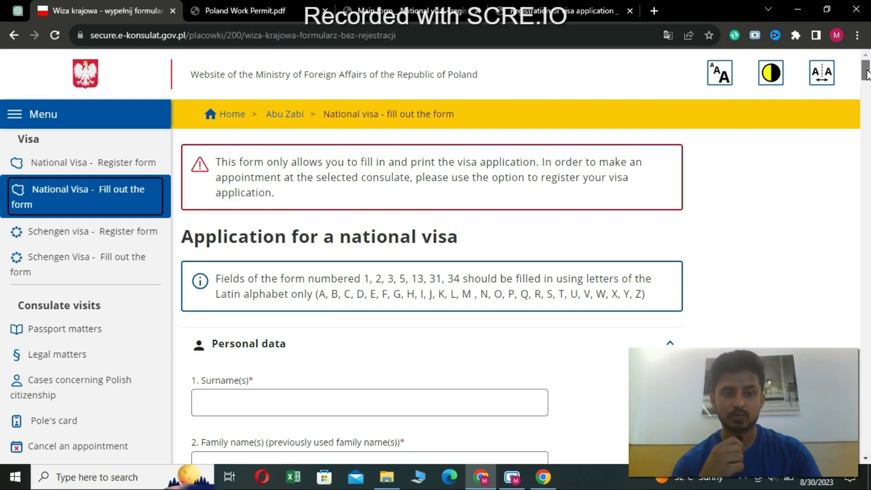
drag(866, 72, 867, 263)
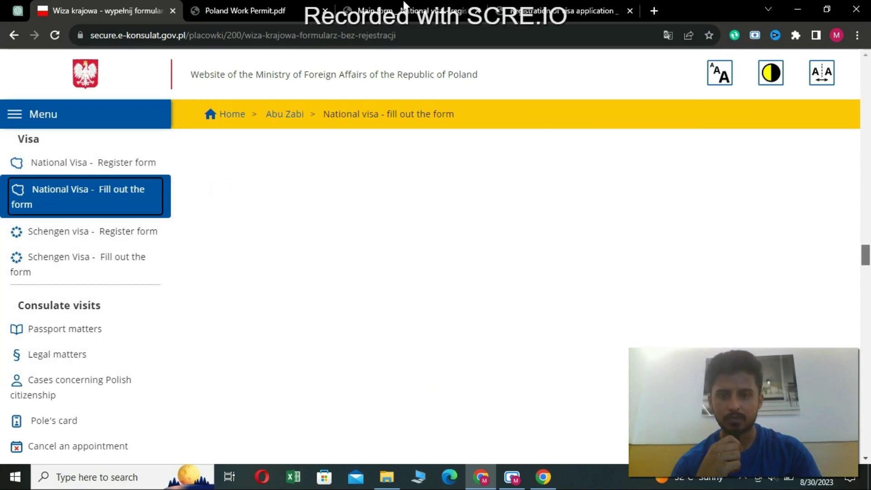
Review the personal, passport, guardian, contact, residence and employer sections of the completed Main form PDF for the national visa.
click(405, 6)
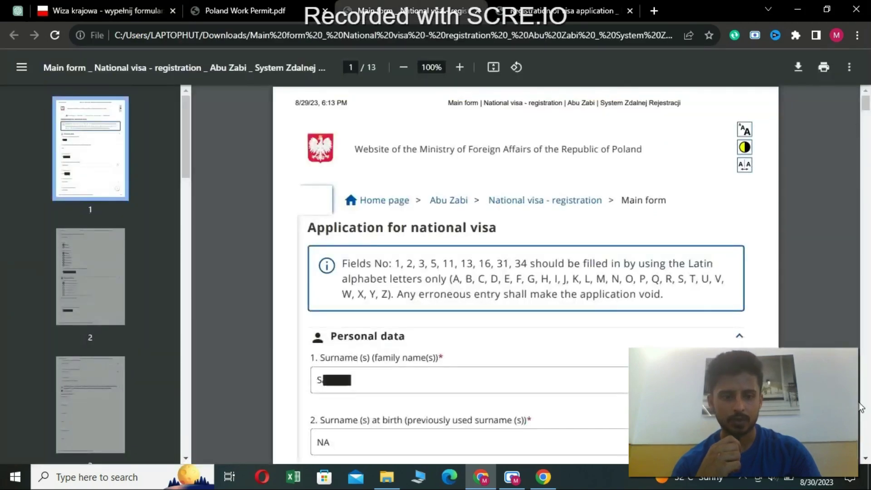
scroll(861, 408, down, 8)
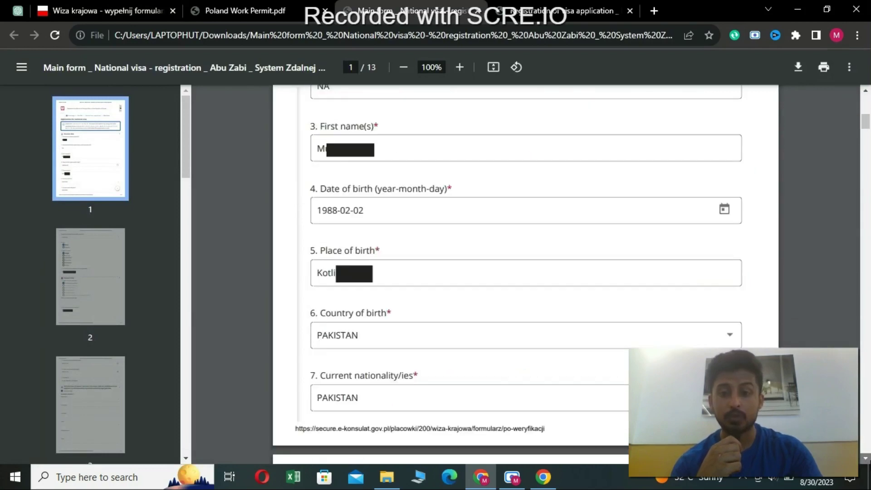
scroll(526, 272, down, 11)
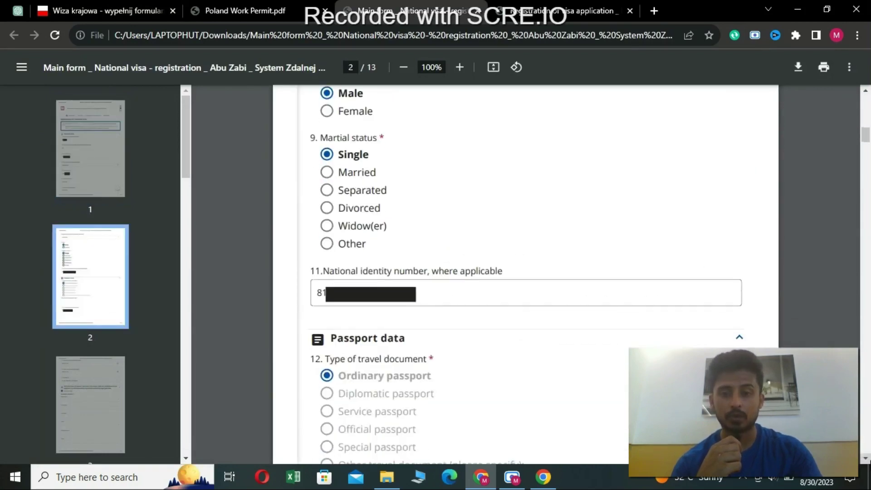
scroll(526, 272, down, 6)
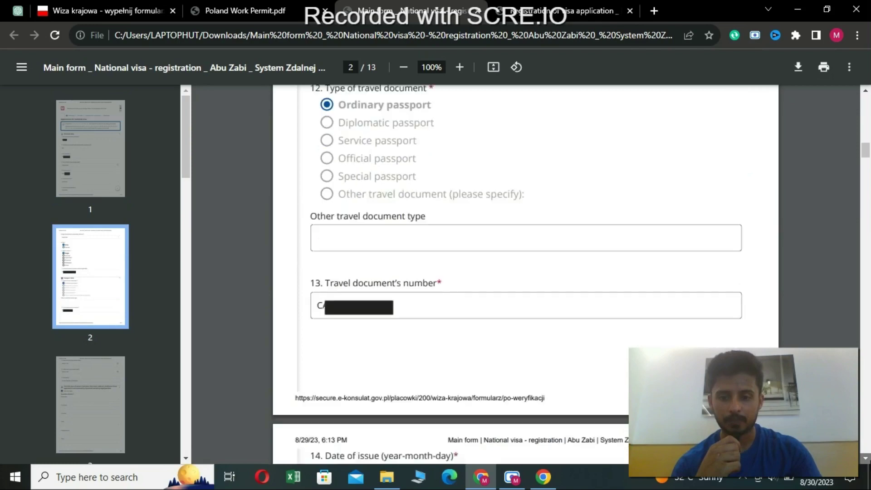
scroll(525, 272, down, 11)
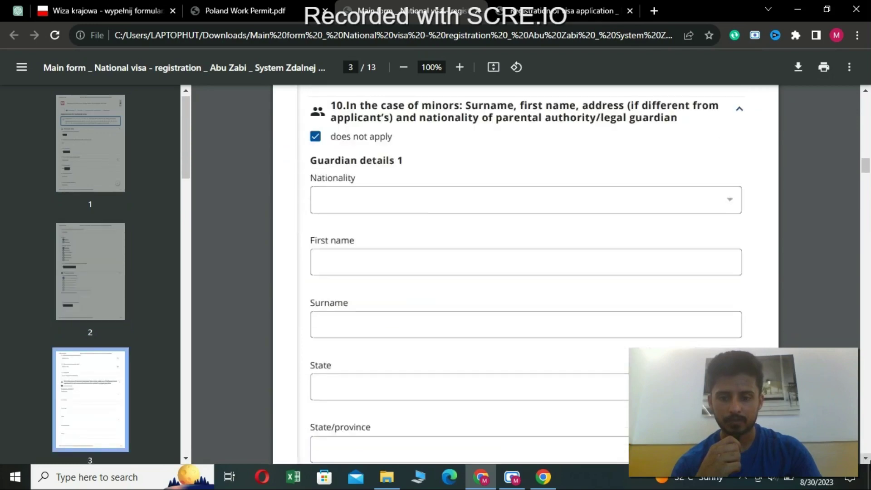
scroll(526, 273, down, 10)
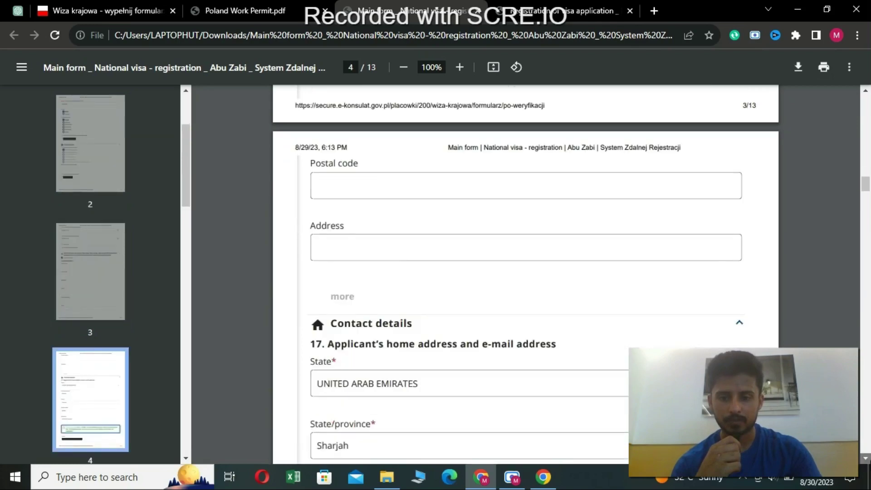
scroll(526, 273, down, 9)
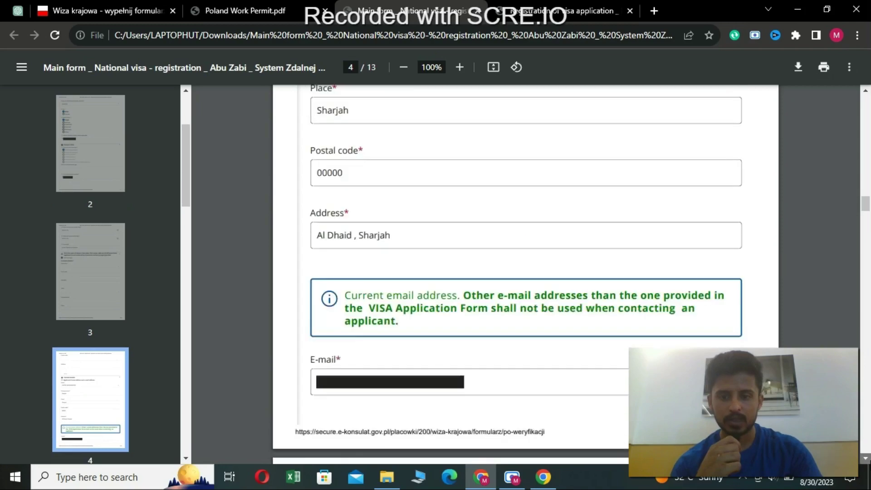
scroll(526, 272, down, 10)
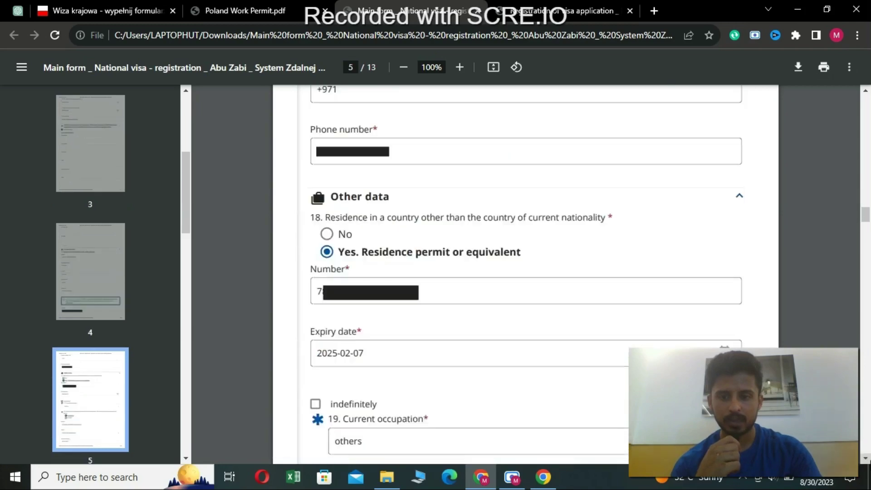
scroll(526, 273, down, 3)
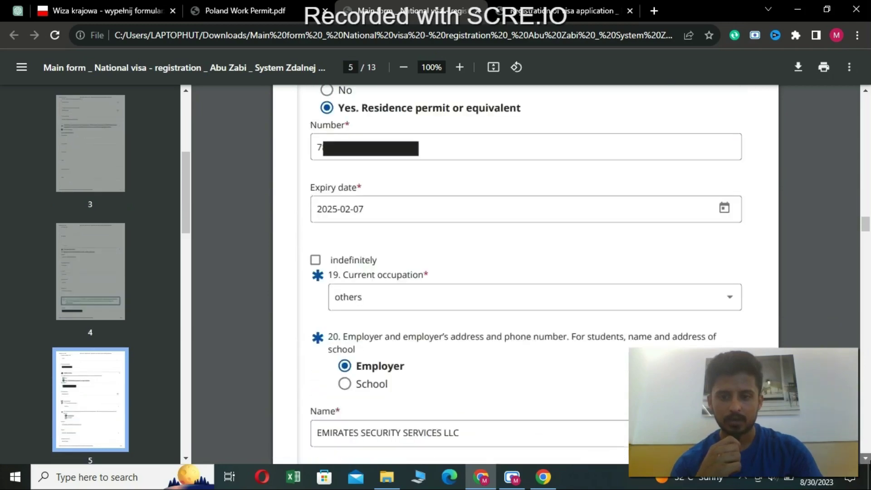
scroll(526, 273, down, 10)
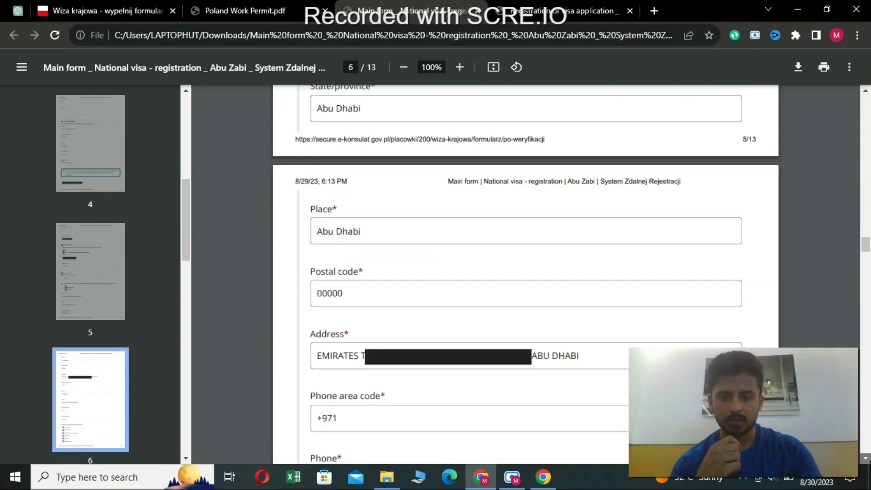
scroll(525, 272, down, 10)
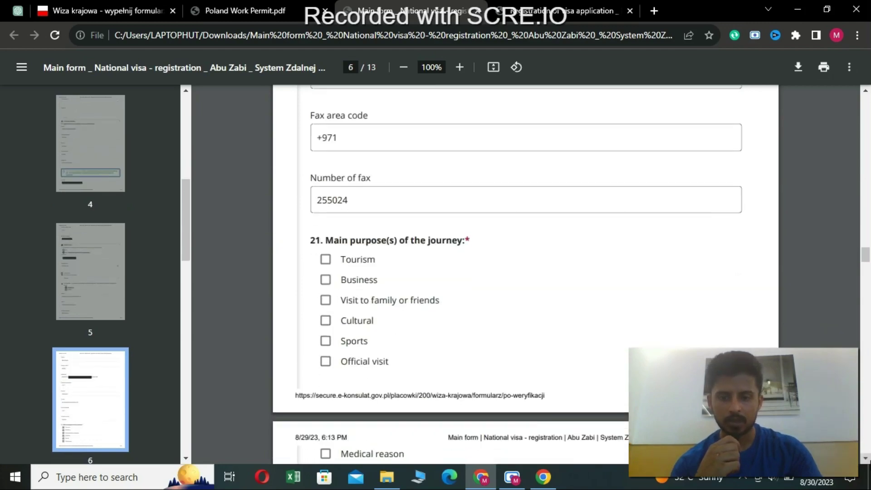
Review the journey purpose and Travel data sections of the completed Main form PDF, including entries requested, duration of stay and arrival and departure dates.
scroll(526, 272, down, 2)
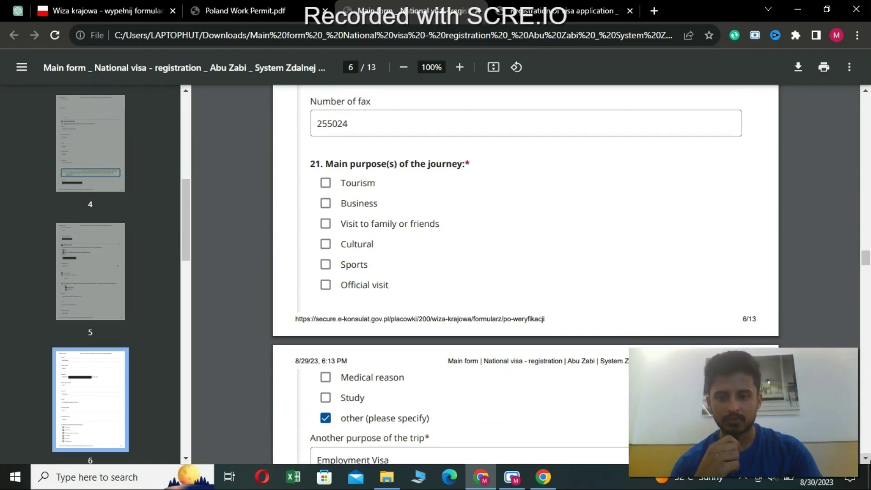
scroll(525, 272, down, 3)
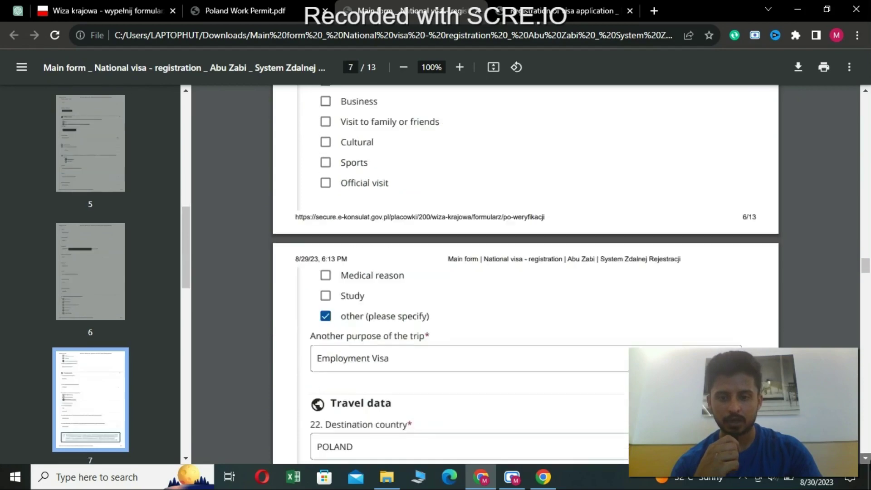
scroll(525, 273, down, 3)
scroll(525, 273, down, 3)
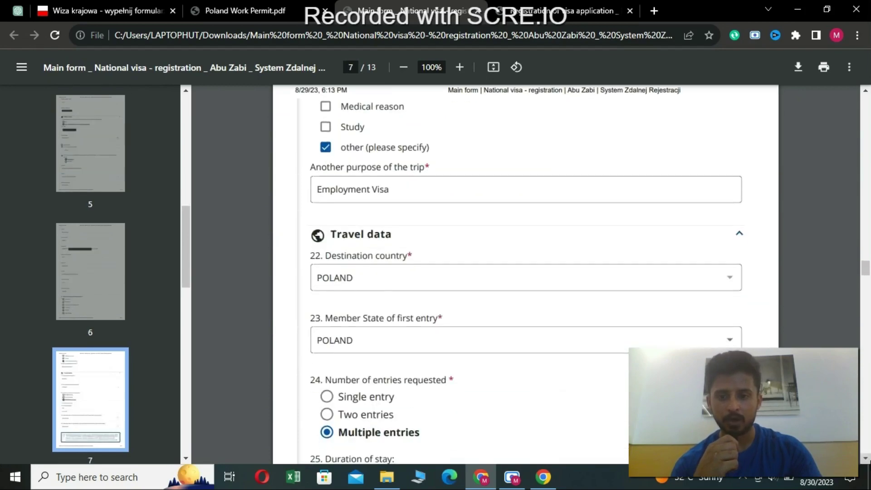
scroll(526, 272, down, 4)
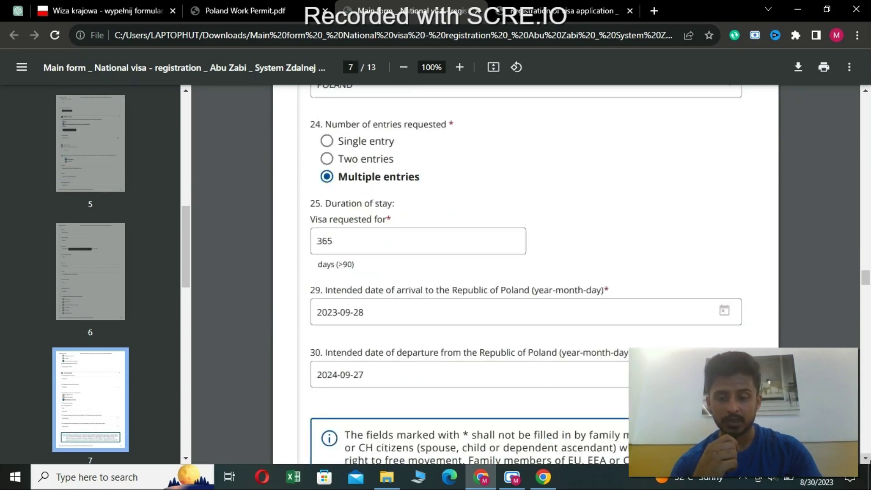
scroll(526, 272, down, 1)
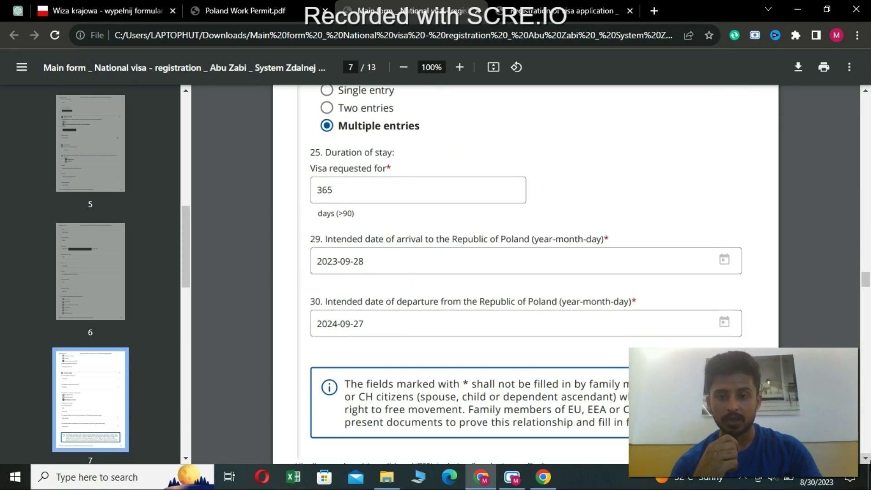
scroll(526, 273, down, 1)
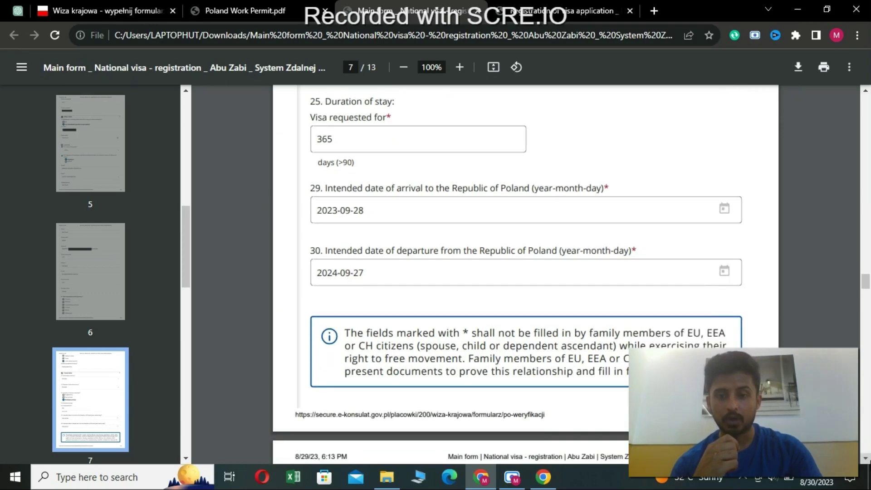
scroll(526, 272, down, 1)
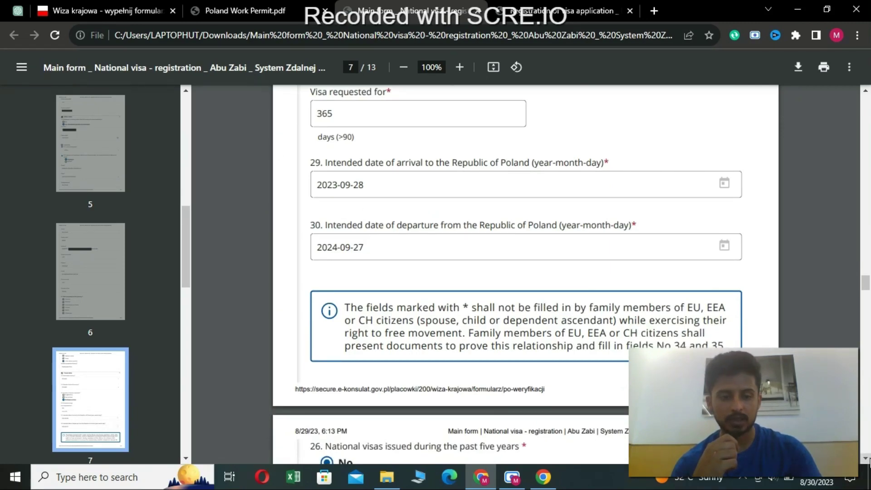
Review the previous visa, fingerprint and entry permit questions and the receiving company's name, address and contact fields in the Main form PDF.
click(866, 458)
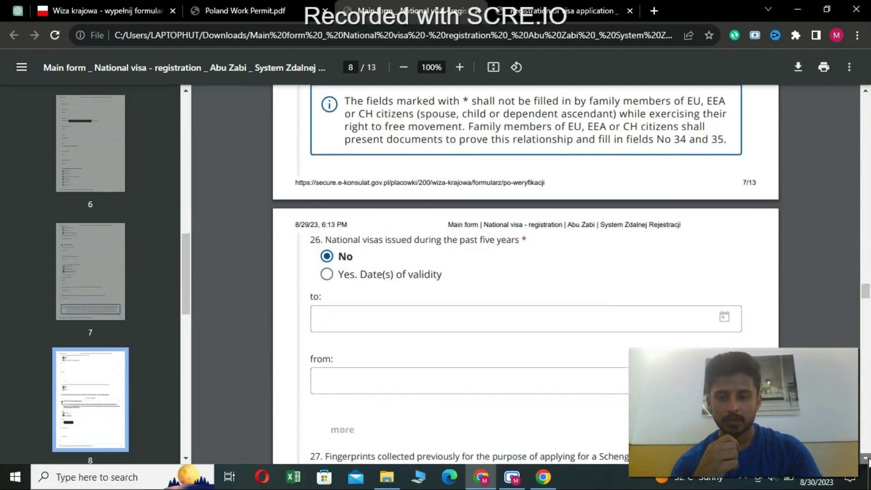
click(867, 459)
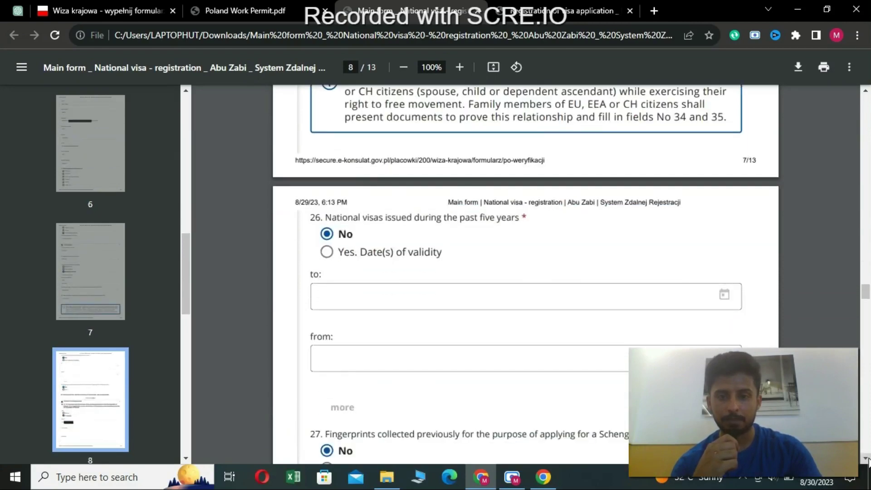
click(866, 459)
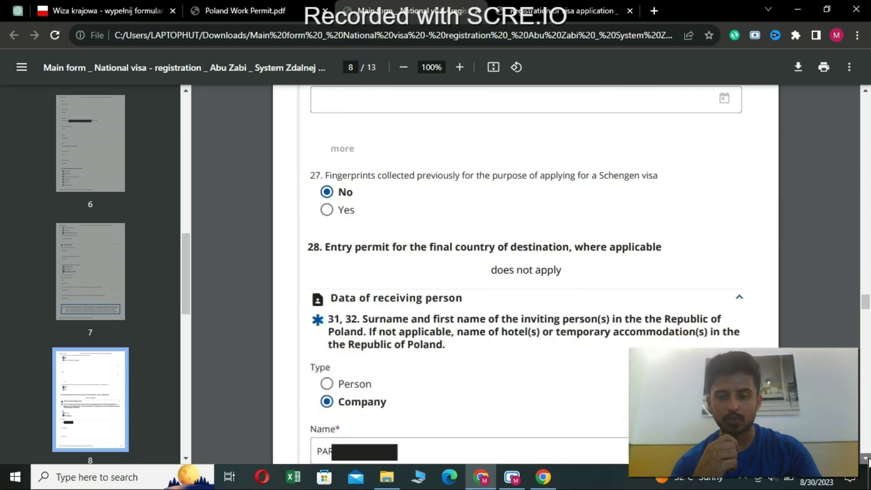
click(867, 459)
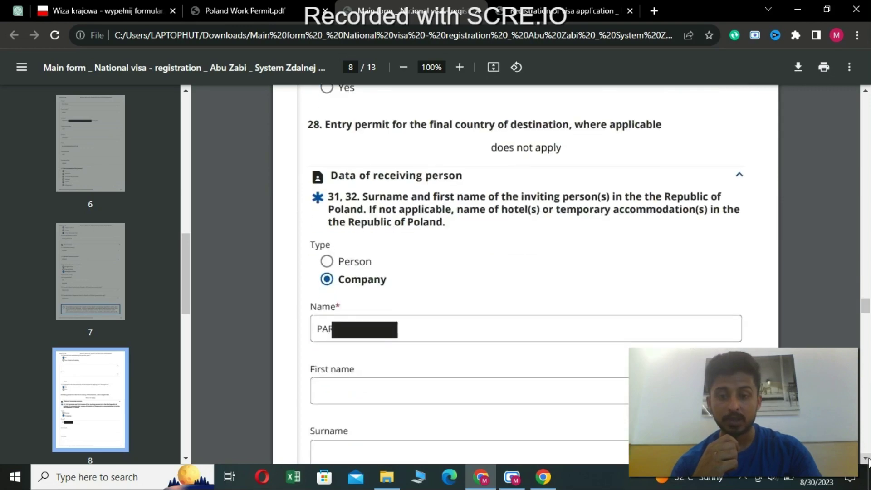
click(867, 459)
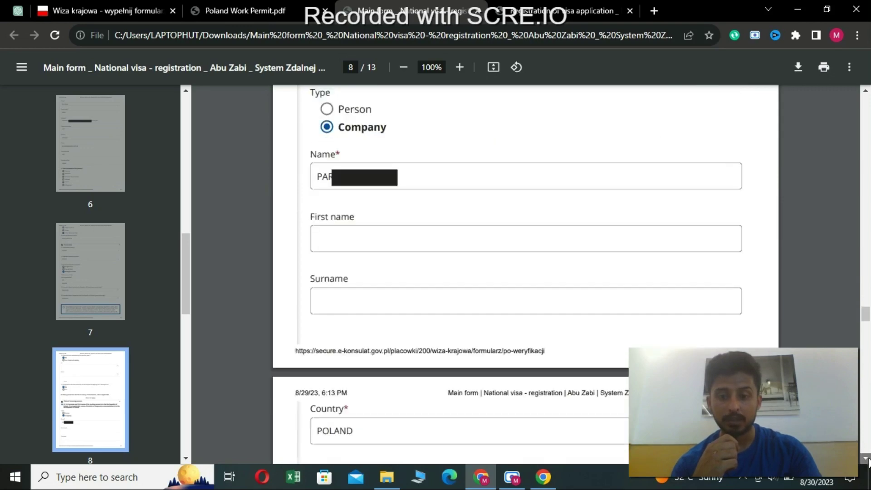
click(867, 459)
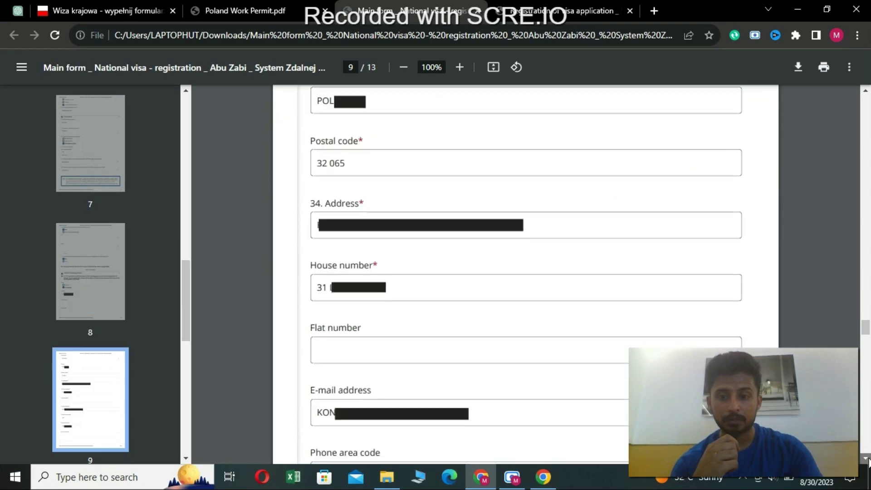
click(867, 459)
click(866, 459)
click(867, 459)
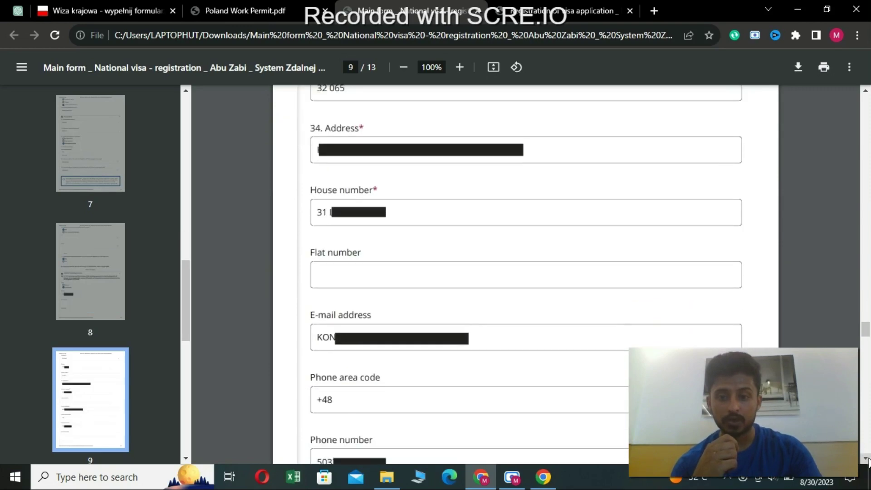
click(867, 459)
click(867, 459)
click(867, 459)
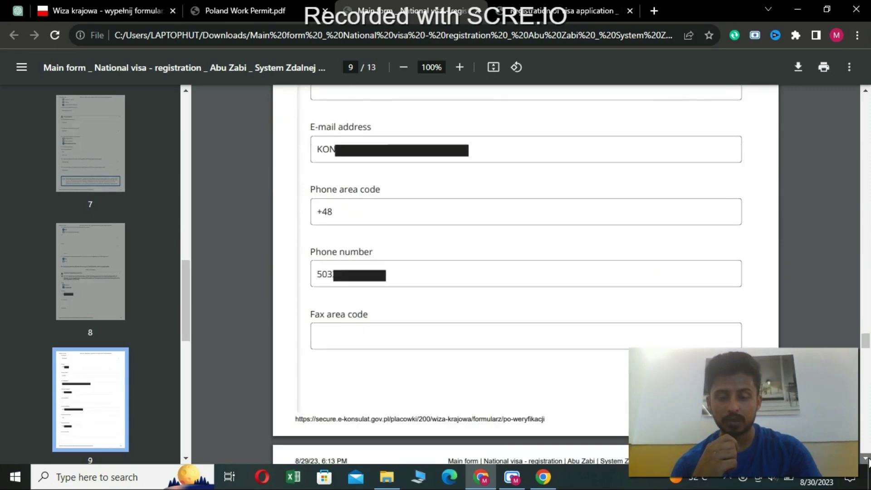
Review the expense coverage, means of support, work authorization document, EU citizen and applicant declaration sections through the end of the Main form PDF.
click(866, 459)
click(867, 459)
click(867, 459)
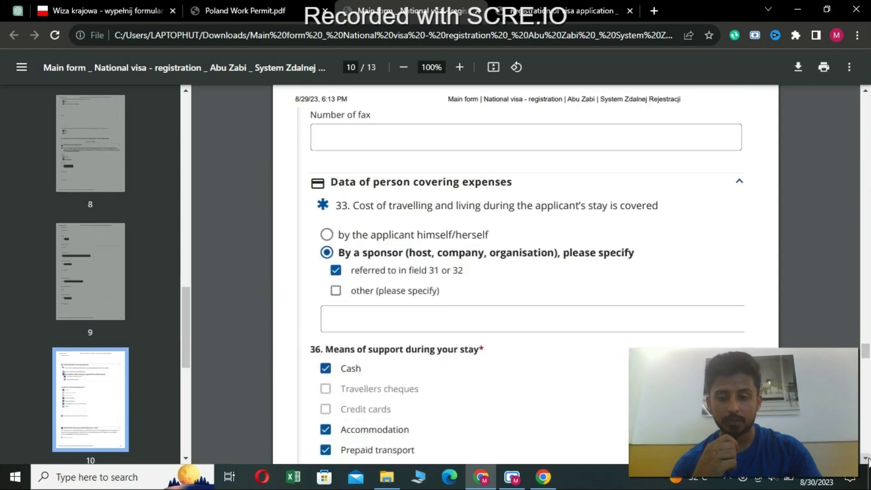
click(866, 459)
click(867, 458)
click(866, 459)
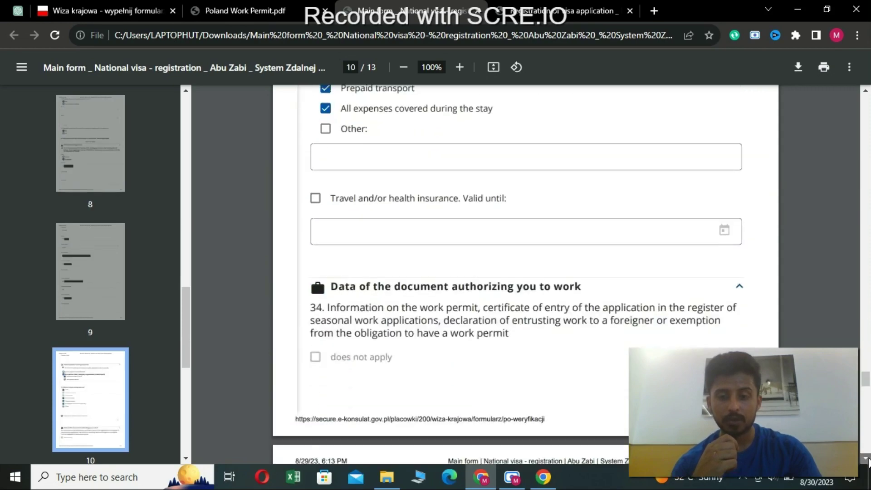
click(867, 459)
click(867, 459)
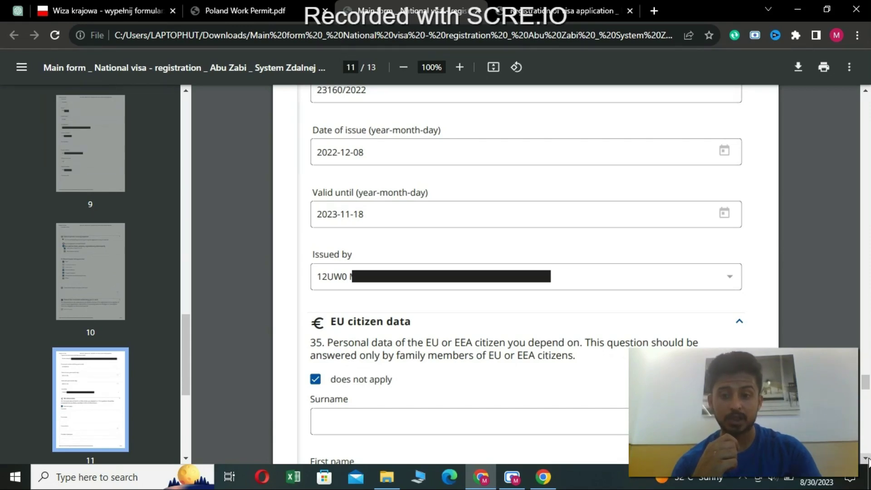
click(867, 459)
click(867, 459)
scroll(867, 459, down, 7)
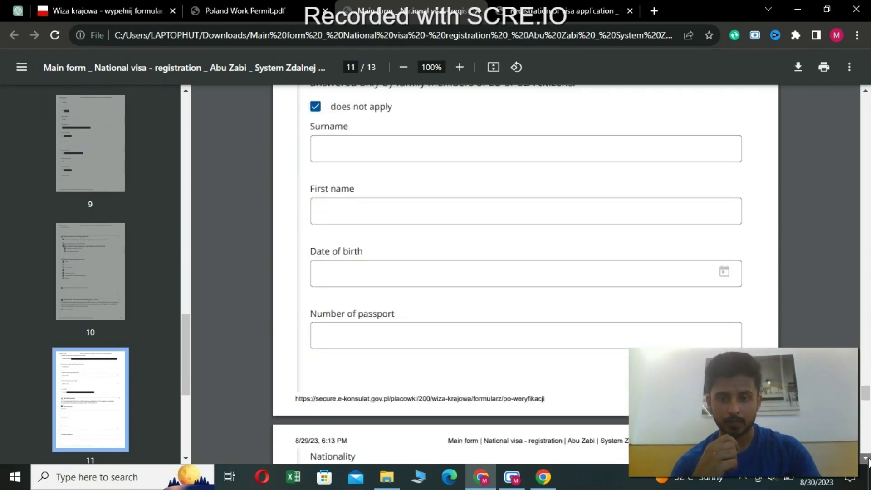
scroll(868, 460, down, 9)
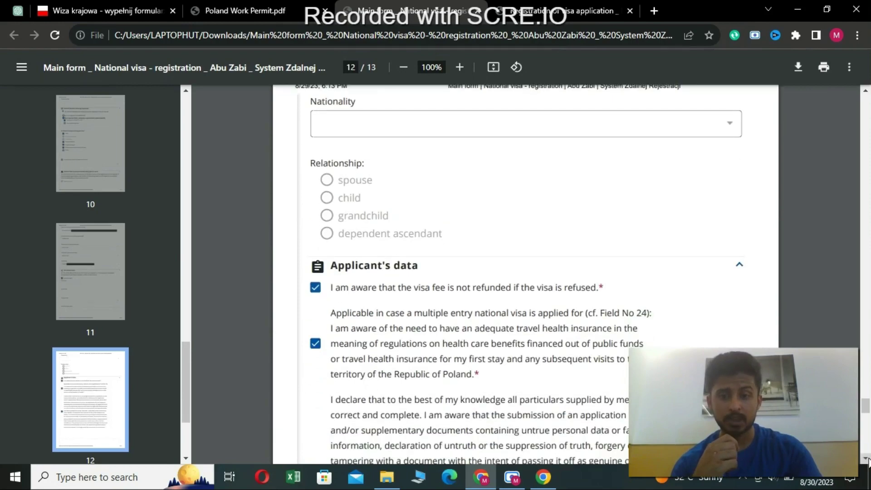
scroll(868, 460, down, 8)
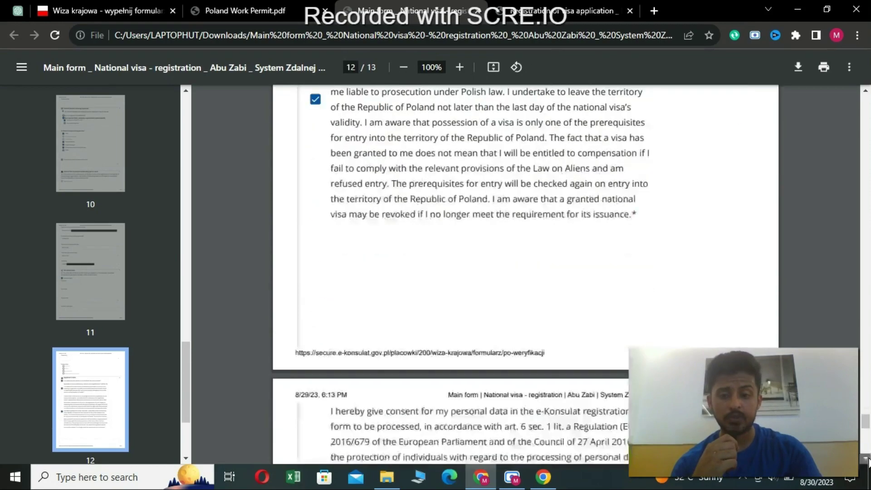
scroll(868, 460, down, 7)
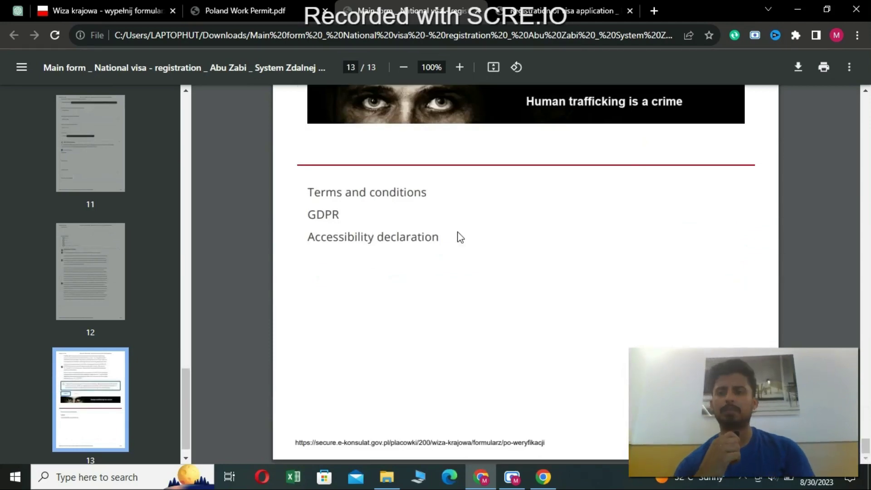
Return to the National Visa - Fill out the form page on e-Konsulat.
click(100, 5)
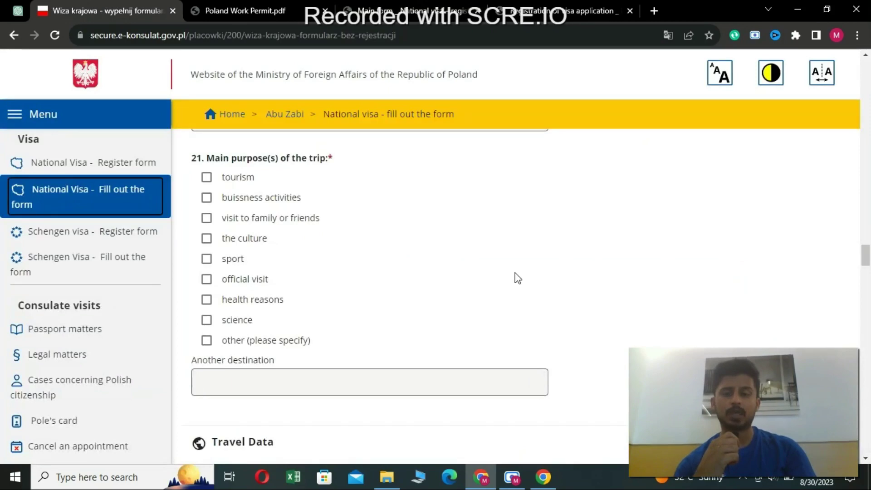